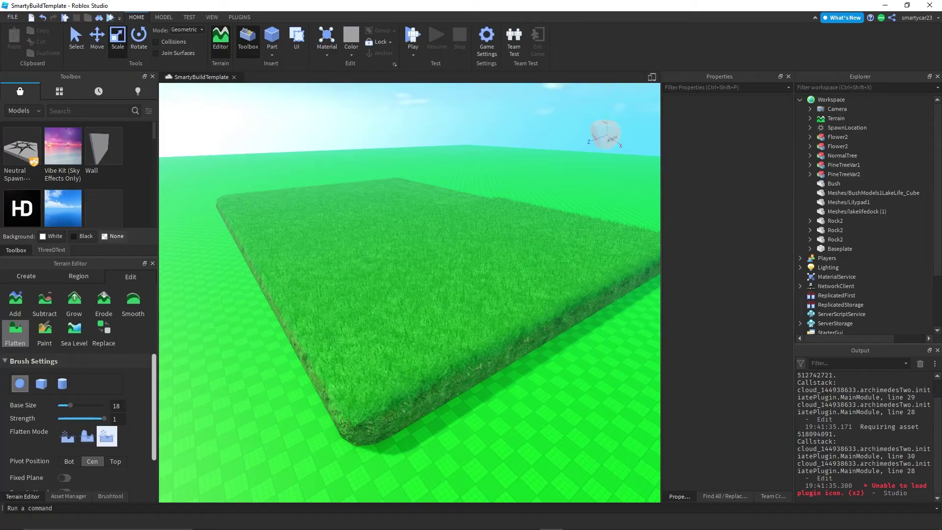
scroll(343, 318, "down", 3)
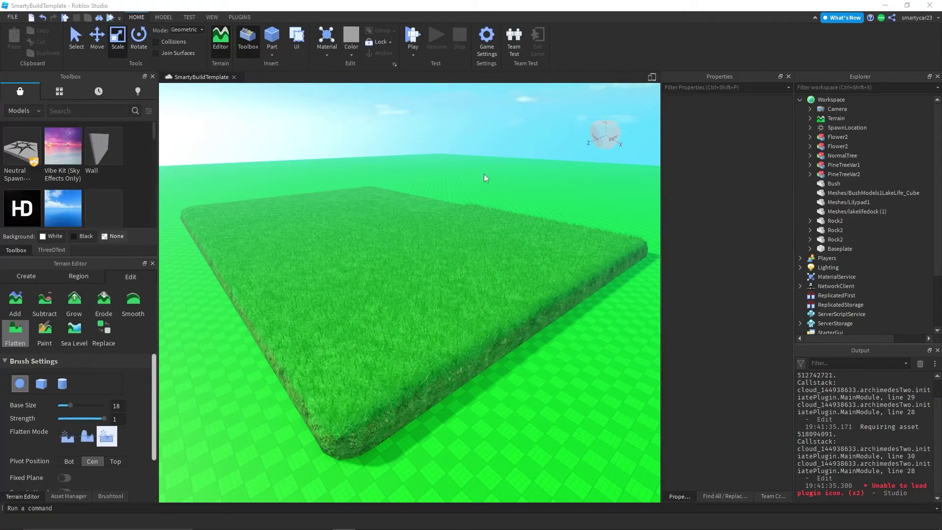
scroll(414, 200, "up", 5)
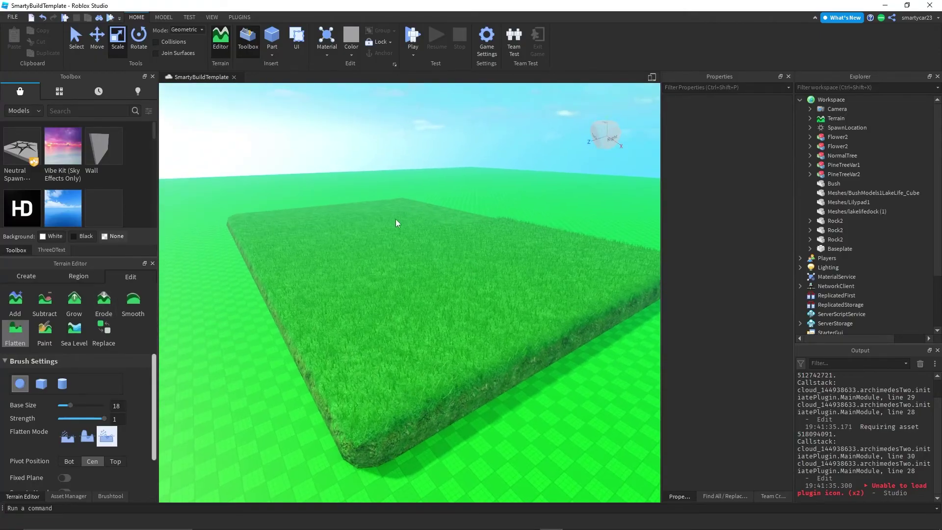
right_click_drag(346, 237, 345, 237)
key("w")
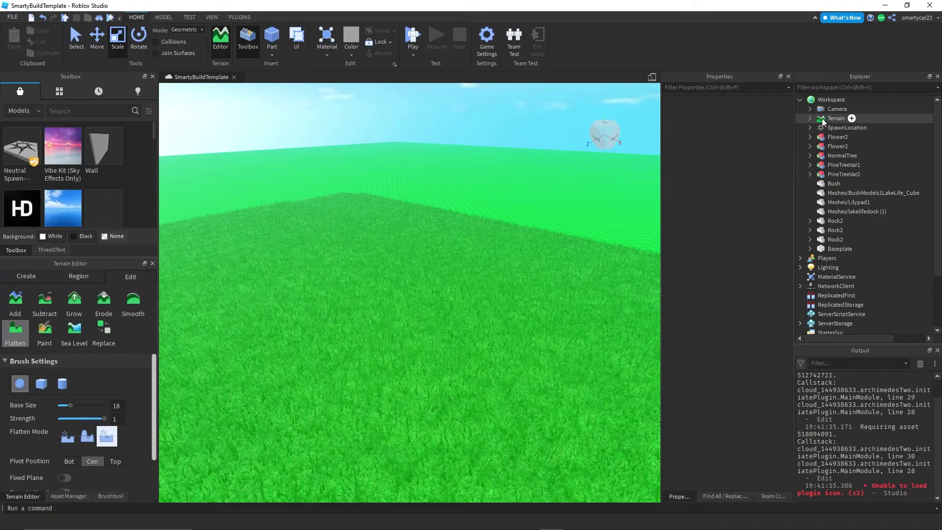
Open the Terrain object's properties and look through its full list of material colors
left_click(826, 122)
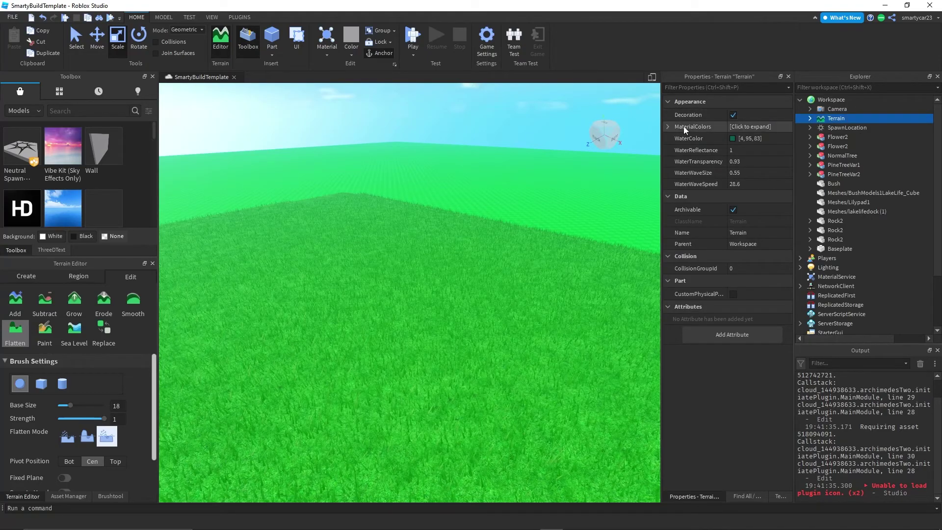
left_click(749, 126)
scroll(728, 169, "down", 2)
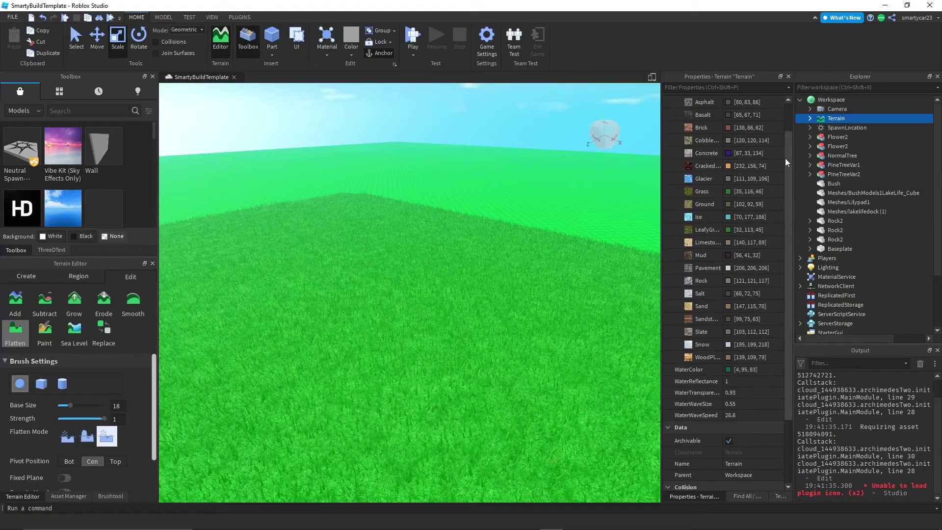
scroll(733, 240, "up", 2)
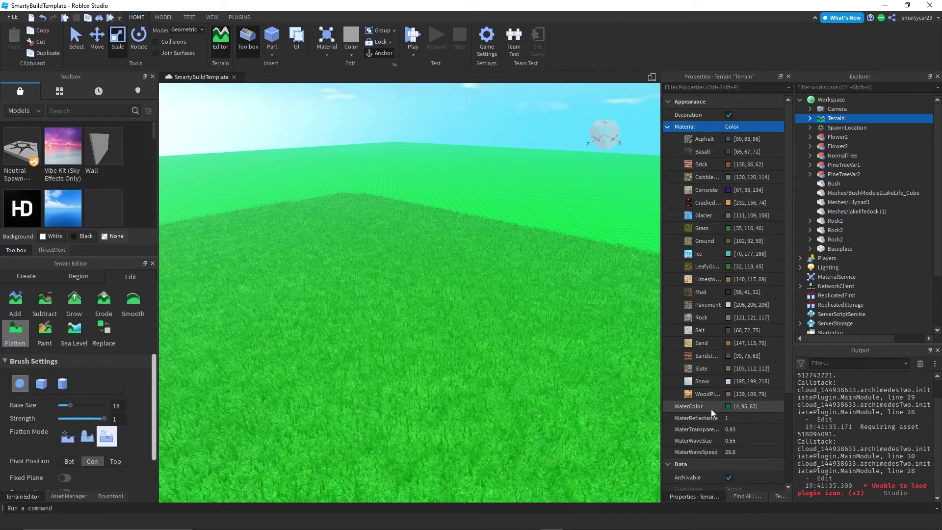
Try an orange-brown color of [157, 100, 8] for the terrain's Grass material
left_click(727, 229)
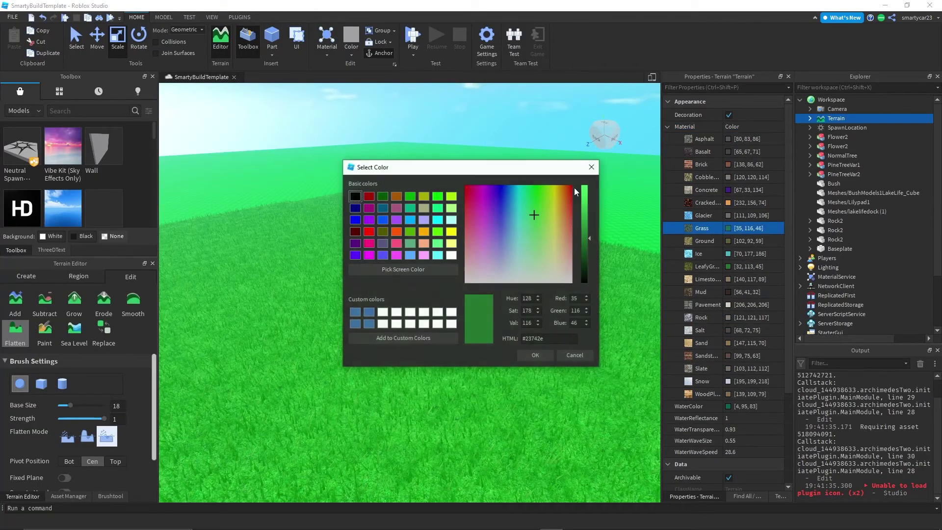
left_click_drag(559, 167, 287, 140)
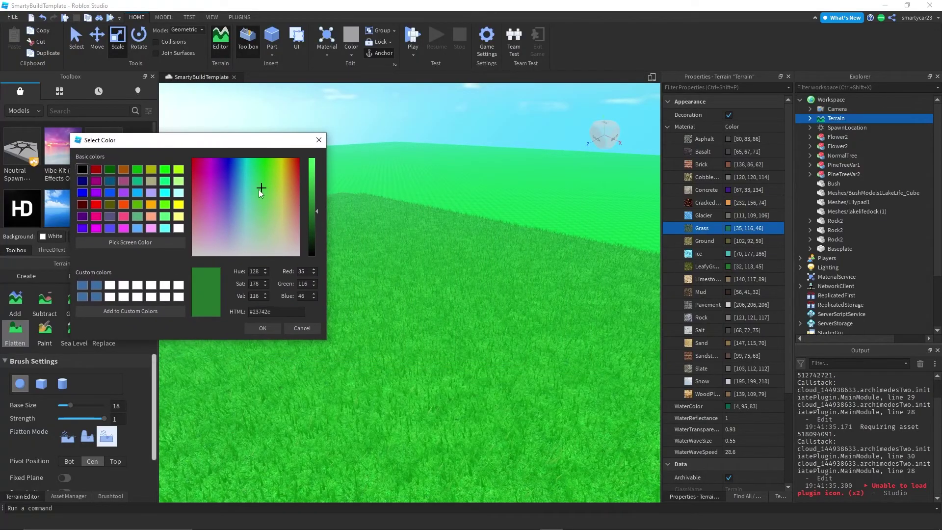
left_click_drag(261, 182, 288, 163)
left_click_drag(310, 208, 311, 195)
left_click(262, 328)
right_click_drag(263, 327, 434, 261)
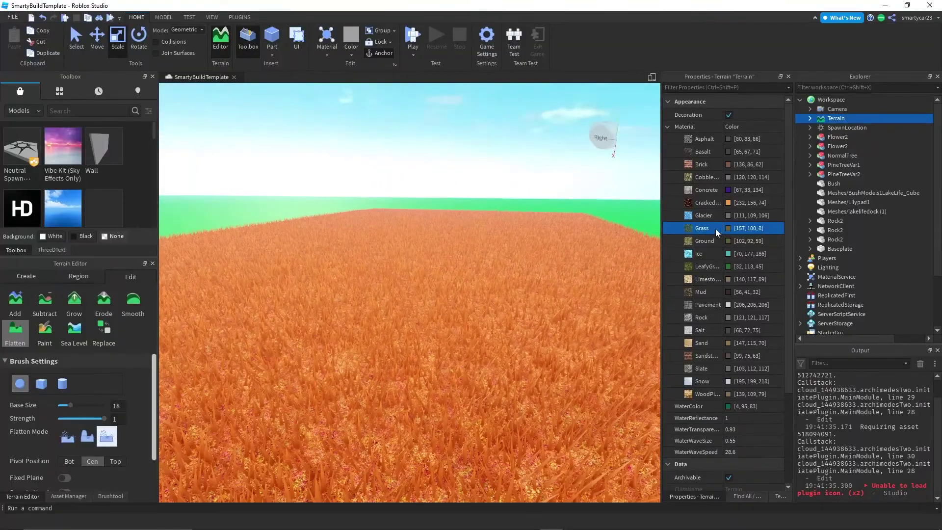
Try a light grey color of [188, 188, 188] for the terrain's Grass material
left_click(728, 228)
left_click_drag(552, 168, 272, 130)
left_click_drag(273, 166, 281, 253)
left_click_drag(306, 196, 306, 168)
left_click(306, 178)
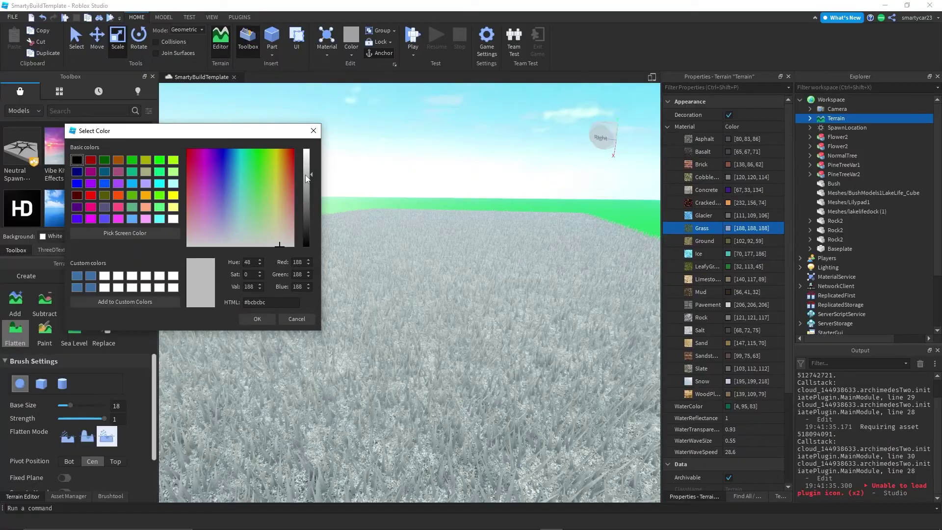
left_click(251, 319)
Examine the grass-covered terrain slab from several angles and distances
scroll(358, 272, "down", 5)
scroll(261, 233, "up", 5)
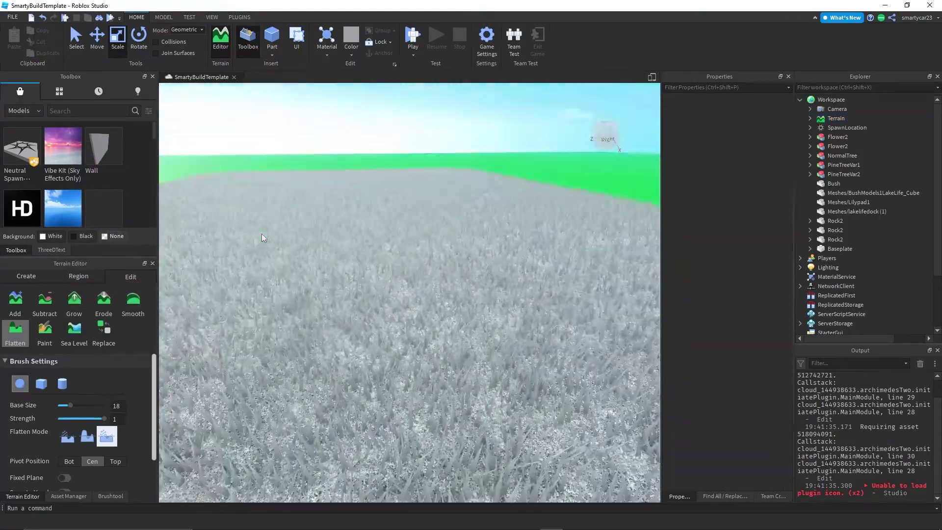
scroll(267, 225, "down", 5)
scroll(361, 294, "up", 1)
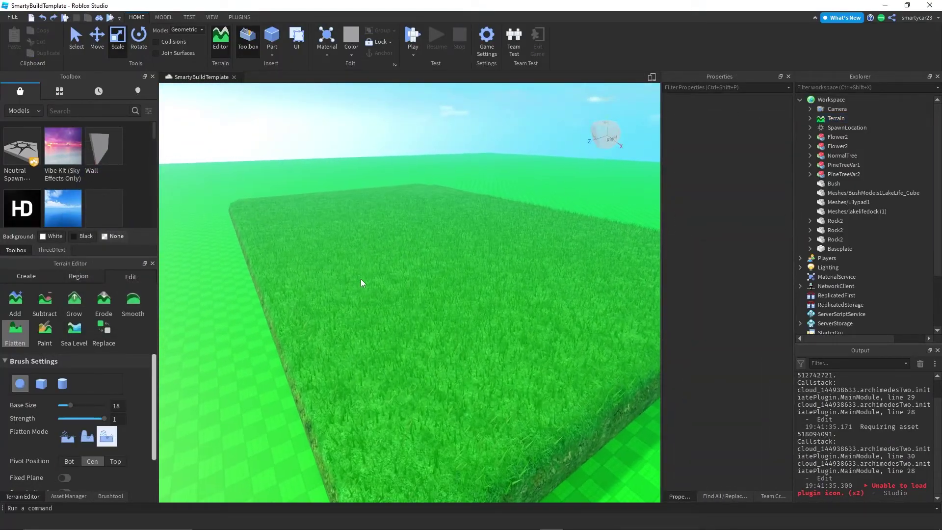
scroll(360, 283, "up", 5)
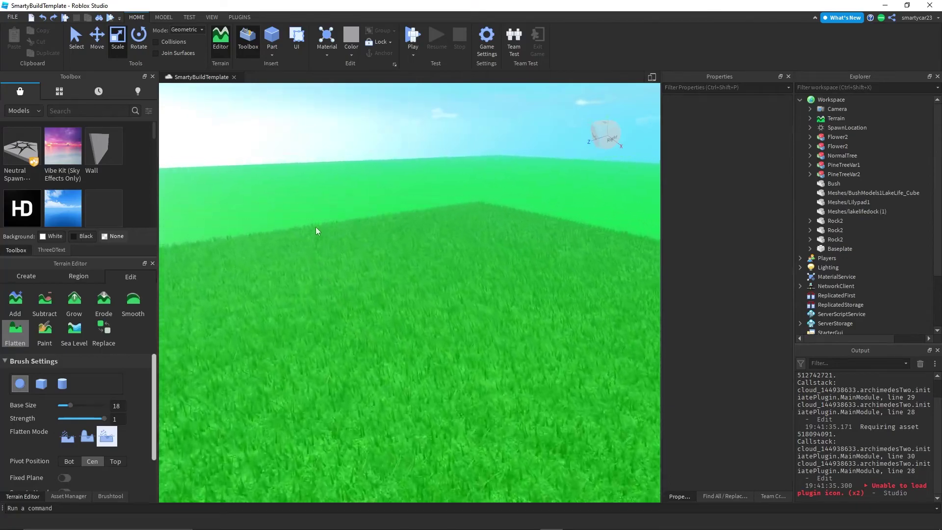
scroll(316, 226, "down", 5)
scroll(246, 231, "up", 4)
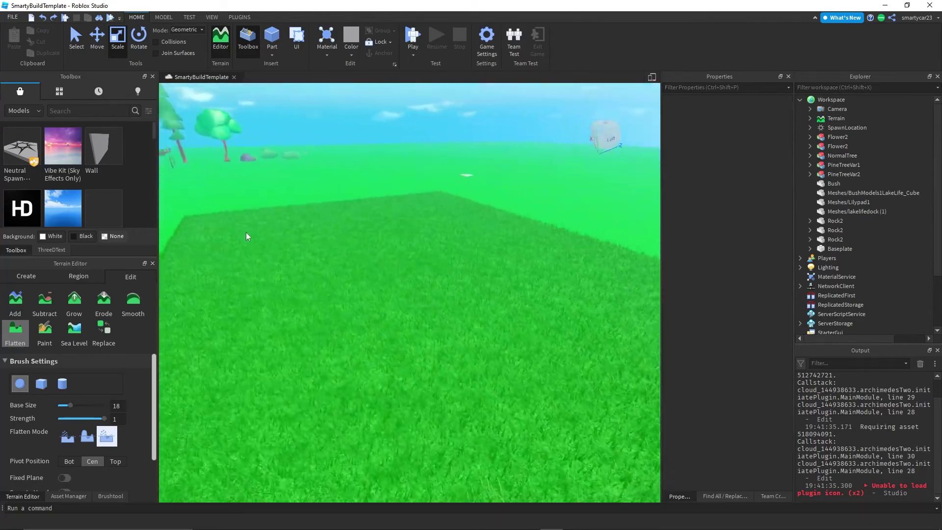
scroll(246, 232, "down", 5)
right_click_drag(270, 217, 270, 217)
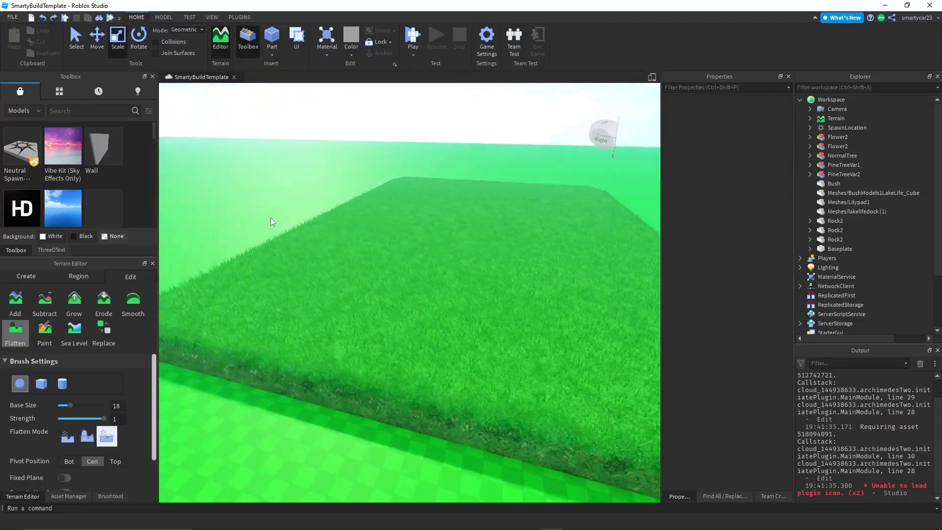
scroll(270, 217, "down", 5)
scroll(366, 260, "up", 4)
mouse_move(366, 261)
right_mouse_down()
mouse_move(389, 263)
mouse_move(370, 264)
right_mouse_up()
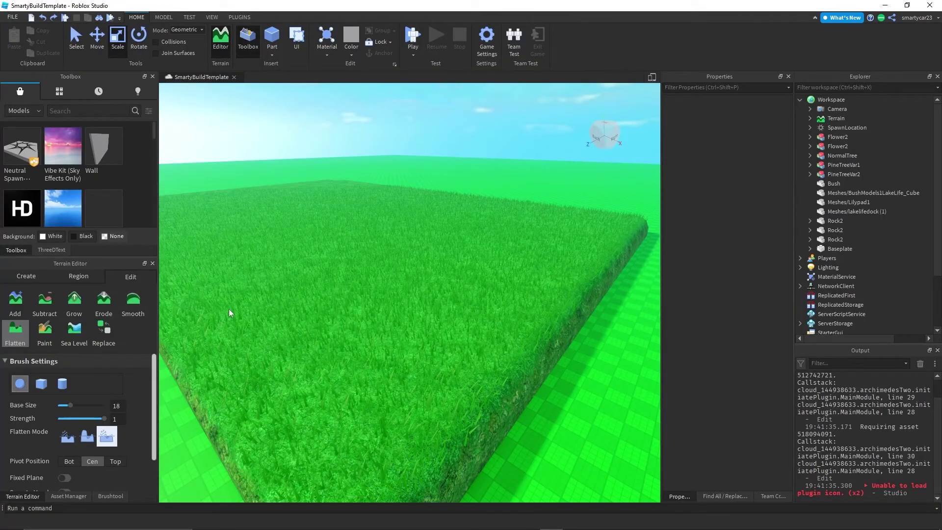
Add a raised grass ridge on top of the terrain slab with the spherical Add brush at base size 6
left_click(16, 303)
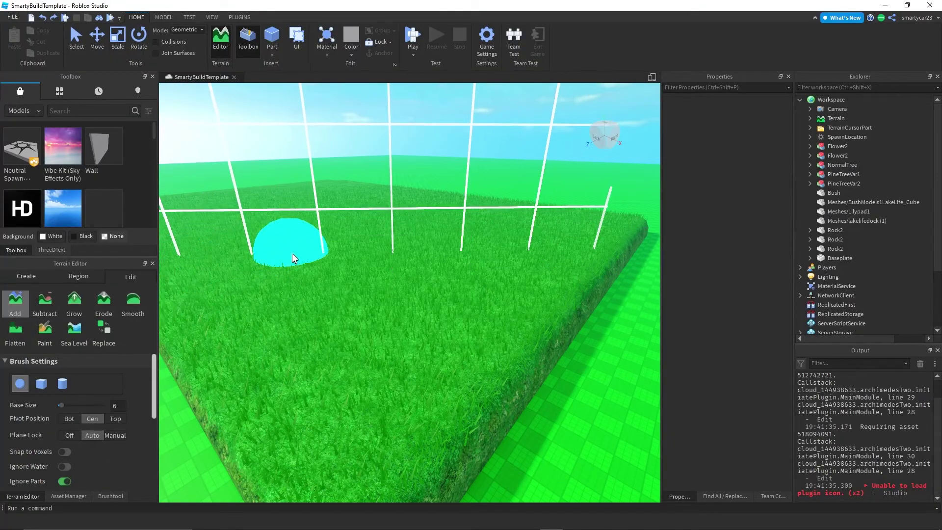
mouse_move(432, 225)
right_mouse_down()
mouse_move(426, 240)
mouse_move(313, 259)
right_mouse_up()
mouse_move(312, 256)
left_mouse_down()
mouse_move(319, 246)
mouse_move(296, 235)
mouse_move(329, 246)
left_mouse_up()
key("w")
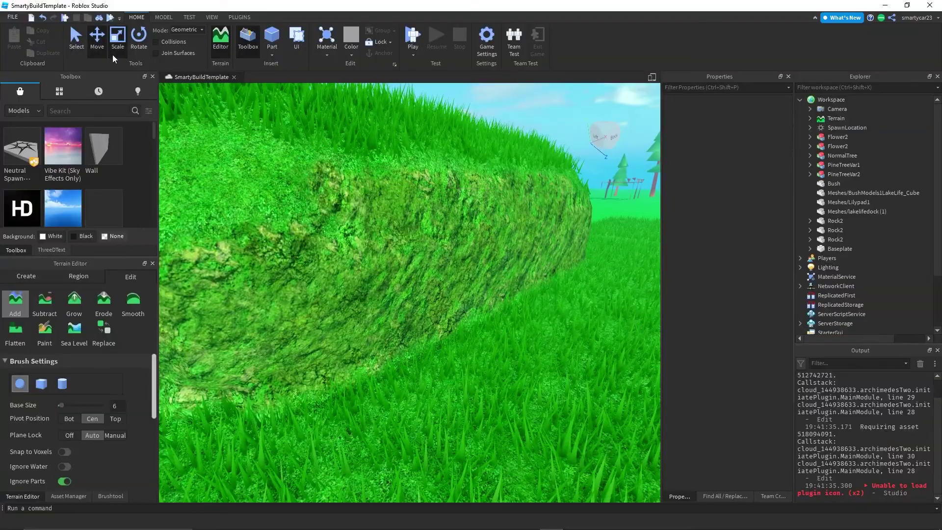
key("s")
mouse_move(431, 196)
right_mouse_down()
mouse_move(343, 246)
mouse_move(395, 218)
mouse_move(436, 283)
mouse_move(376, 262)
mouse_move(463, 248)
mouse_move(352, 258)
mouse_move(357, 245)
mouse_move(347, 249)
mouse_move(414, 262)
right_mouse_up()
scroll(355, 246, "up", 5)
Paint the sides of the raised ridge with the Basalt material, leaving grass on its top
left_click(42, 342)
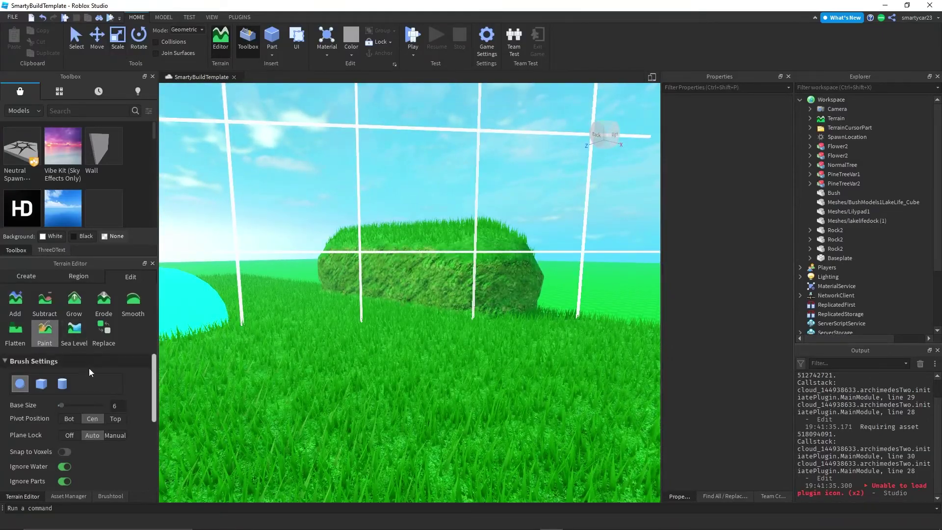
scroll(345, 248, "up", 5)
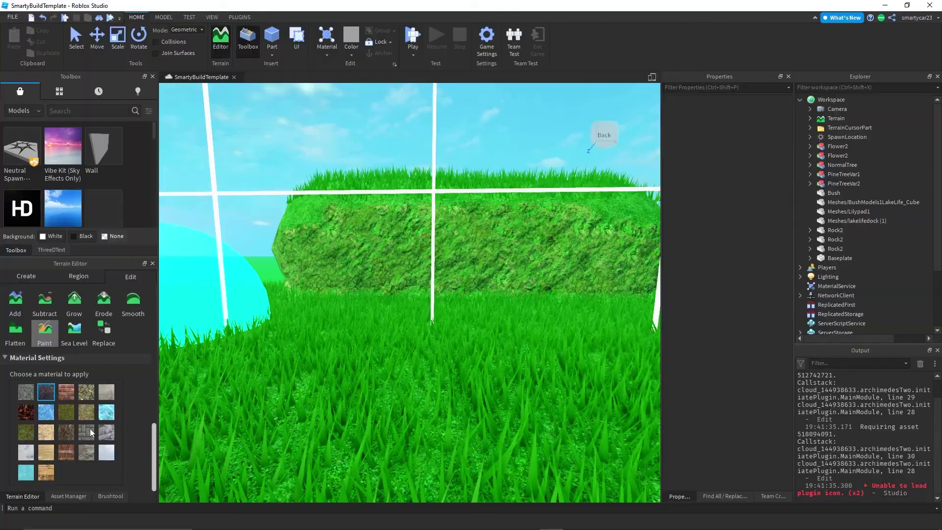
left_click(46, 392)
scroll(331, 314, "down", 3)
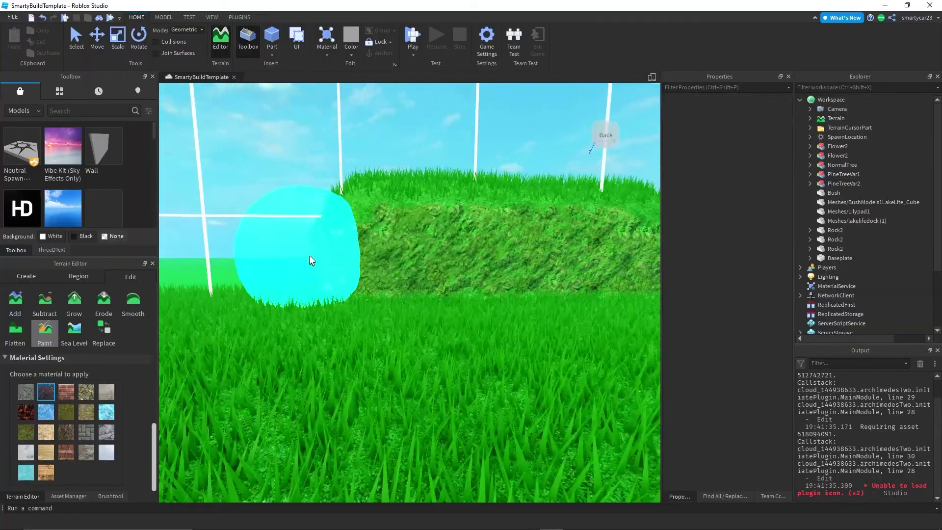
left_click(310, 257)
scroll(310, 258, "down", 2)
scroll(311, 258, "down", 2)
left_click_drag(311, 258, 319, 257)
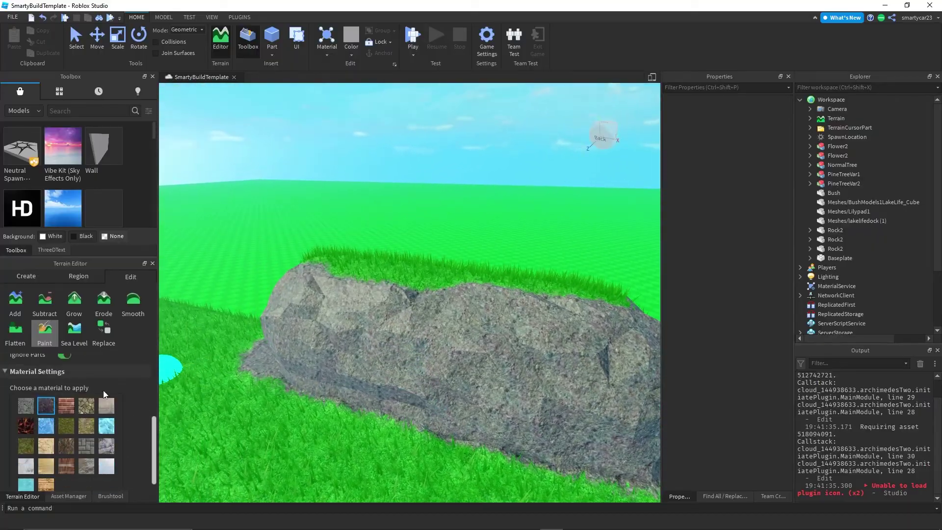
Paint the top of the rocky ridge with the Leafy Grass material
scroll(78, 422, "down", 1)
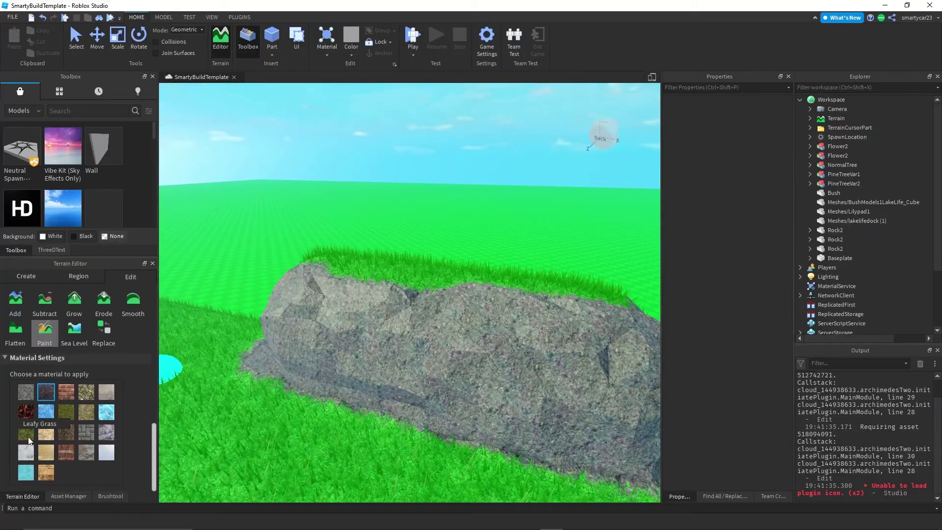
left_click(26, 431)
scroll(305, 345, "up", 3)
mouse_move(305, 346)
left_mouse_down()
mouse_move(384, 322)
mouse_move(419, 333)
mouse_move(373, 331)
mouse_move(393, 307)
left_mouse_up()
scroll(404, 337, "down", 3)
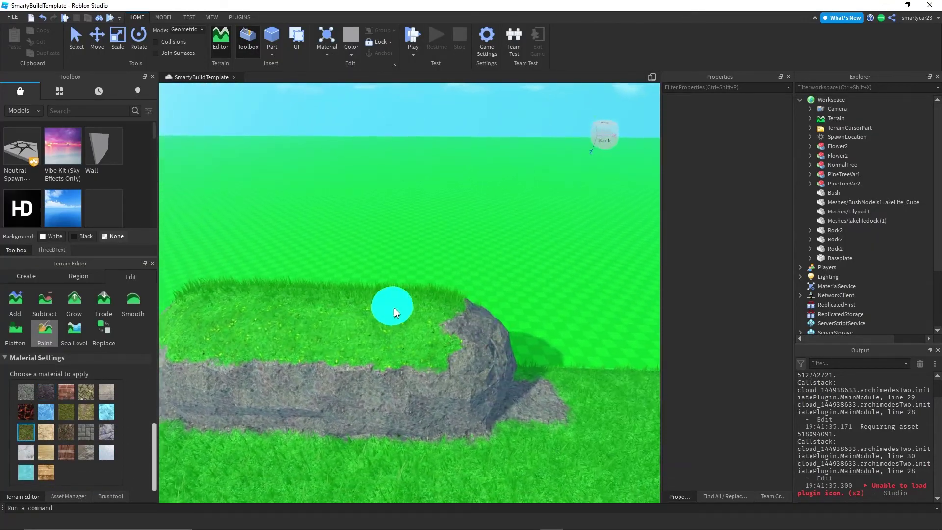
Repaint the top of the rocky ridge with the Grass material
left_click(67, 412)
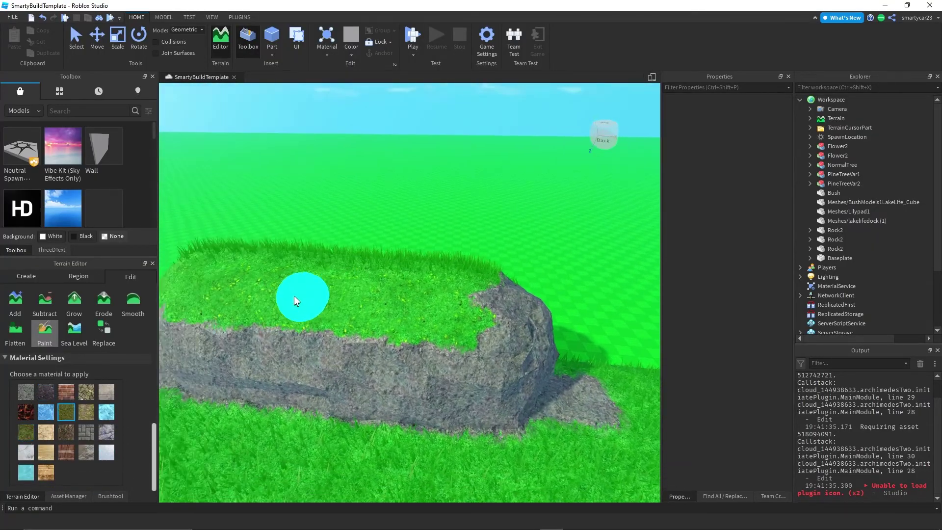
scroll(387, 240, "down", 6)
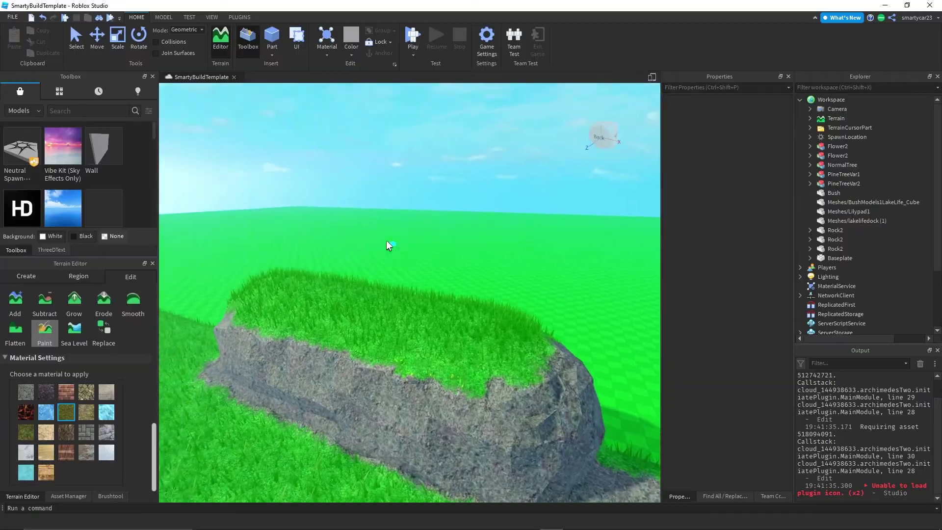
right_click_drag(430, 259, 233, 283)
Build up a grass hill next to the rocky ridge with the Add terrain brush
left_click(16, 300)
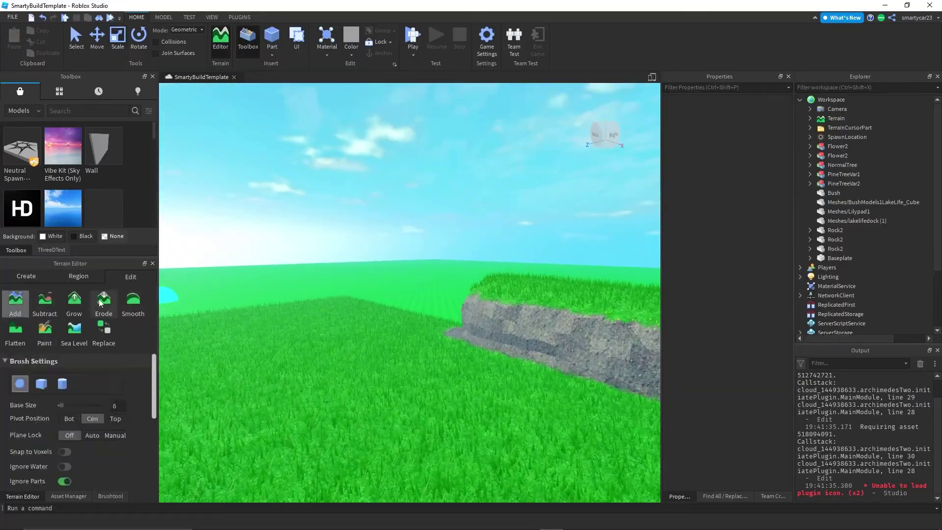
scroll(347, 275, "up", 5)
right_click_drag(347, 275, 206, 402)
scroll(74, 400, "down", 4)
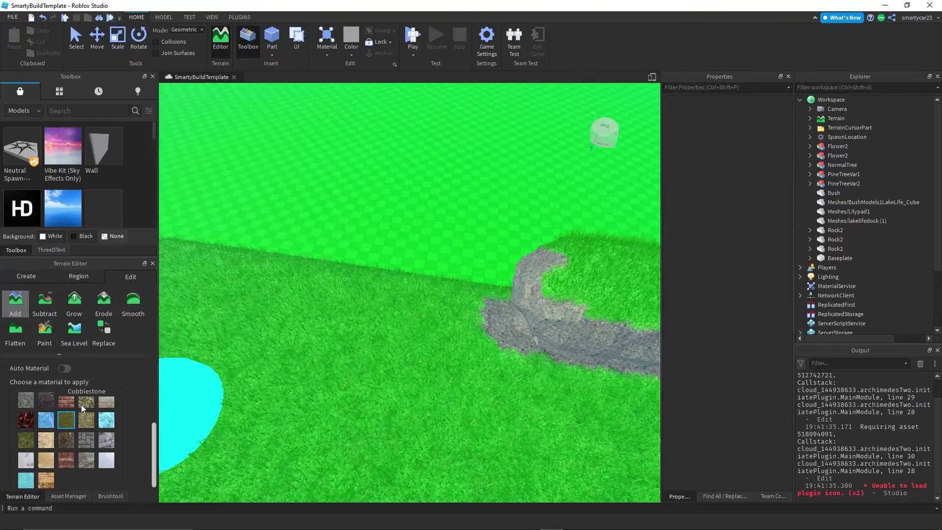
scroll(83, 392, "up", 2)
left_click(92, 361)
right_click_drag(410, 311, 387, 263)
mouse_move(387, 263)
left_mouse_down()
mouse_move(471, 269)
mouse_move(467, 246)
mouse_move(524, 242)
mouse_move(511, 233)
mouse_move(517, 221)
mouse_move(488, 196)
mouse_move(500, 186)
mouse_move(520, 234)
mouse_move(445, 242)
left_mouse_up()
mouse_move(496, 175)
left_mouse_down()
mouse_move(382, 146)
mouse_move(316, 149)
mouse_move(438, 162)
mouse_move(435, 141)
left_mouse_up()
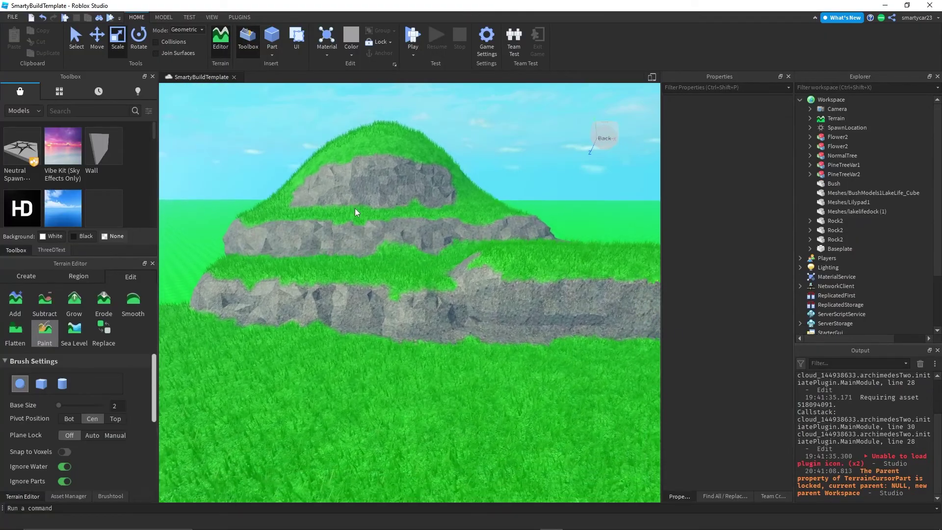
Examine the terraced hill, its rock faces and the adjoining ridge from near and far
key("s")
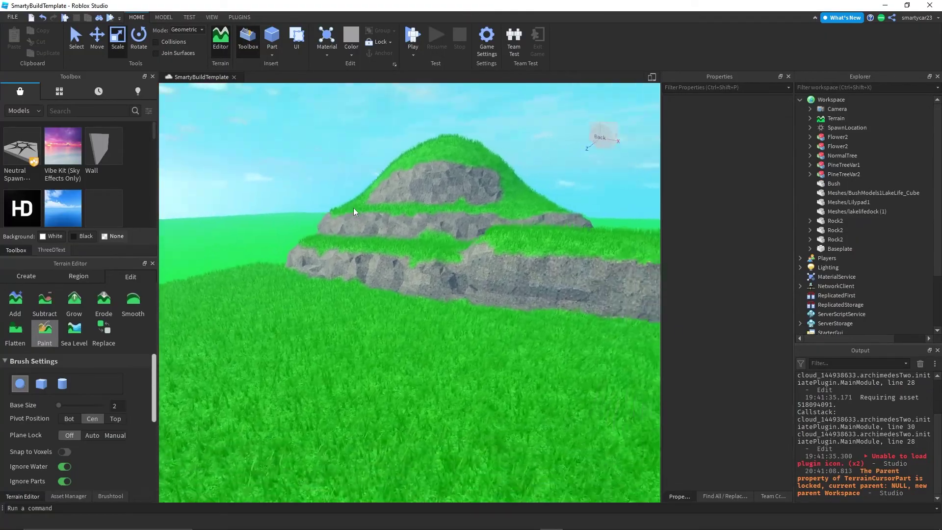
right_click_drag(353, 207, 353, 207)
key("w")
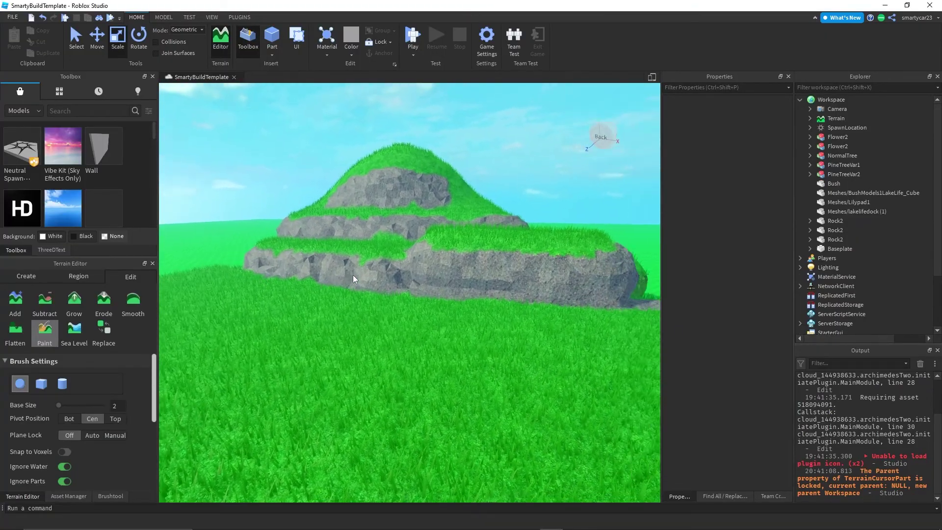
key("w")
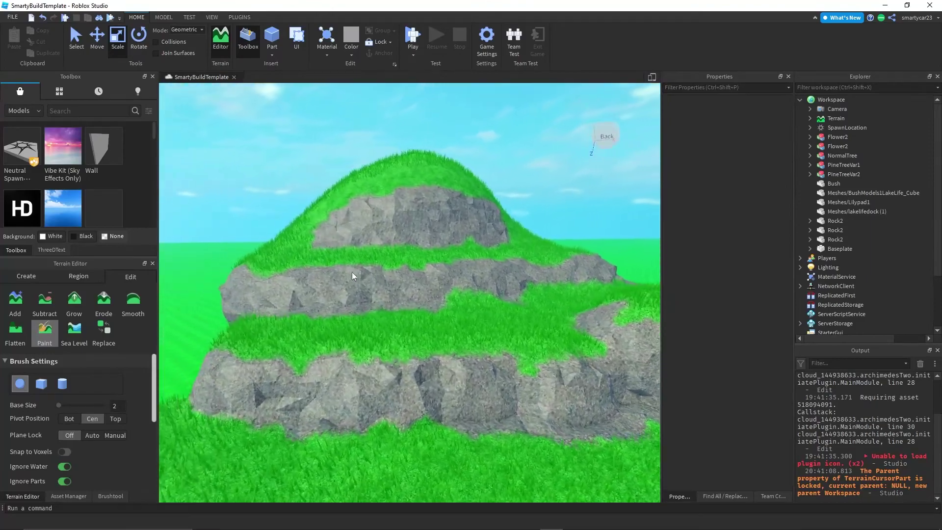
right_click_drag(352, 273, 352, 273)
key("w")
key("s")
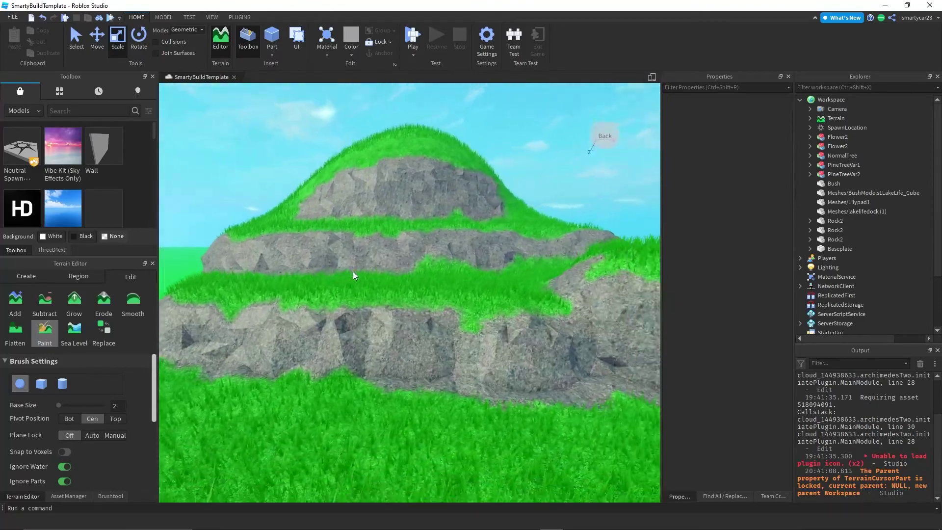
key("w")
key("s")
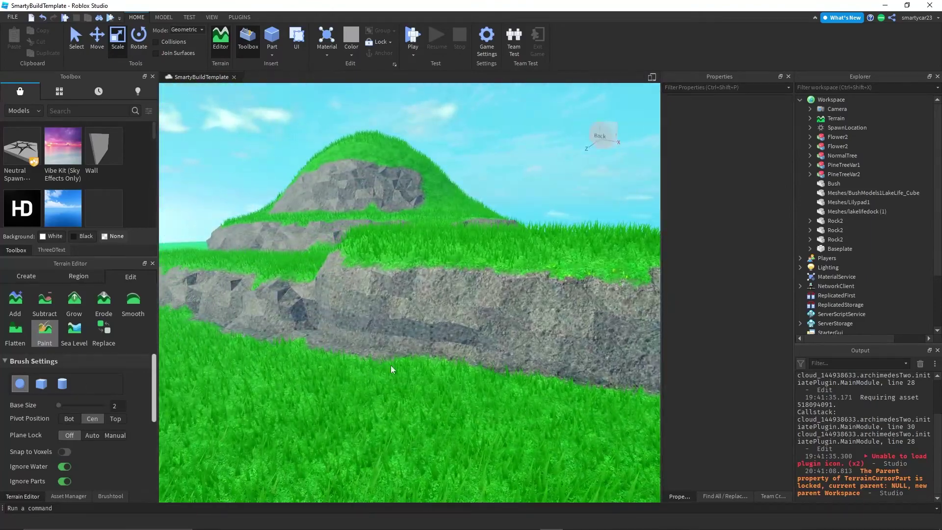
Change the terrain's Basalt material color to near black
left_click(836, 118)
left_click(746, 126)
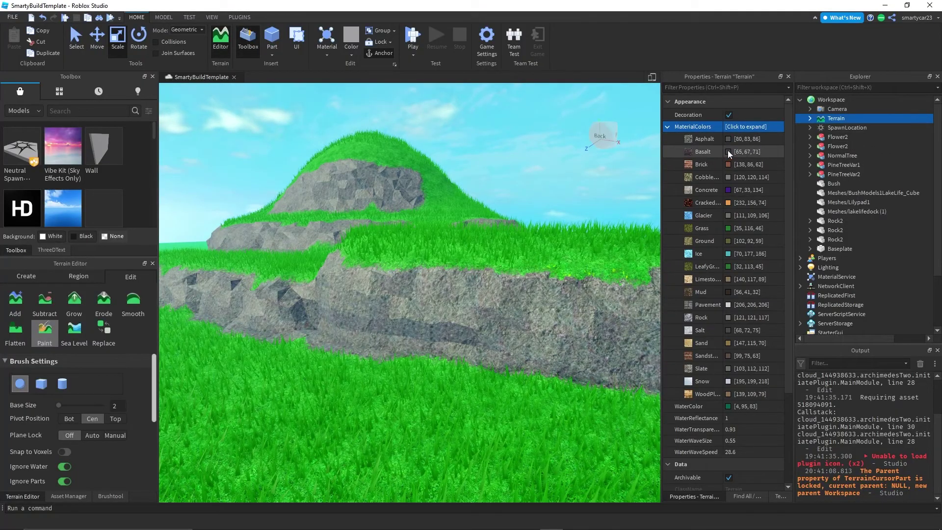
left_click(728, 154)
left_click_drag(388, 169, 93, 170)
left_click_drag(284, 258, 283, 276)
left_click(236, 357)
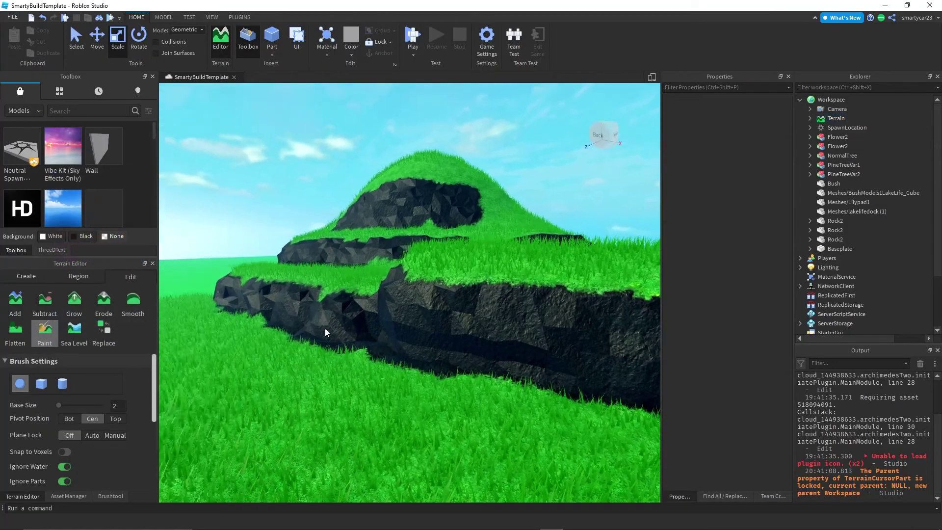
Look over the darkened rock faces of the hill and undo the Basalt color change
right_click_drag(325, 328, 347, 247)
scroll(479, 271, "down", 5)
scroll(431, 279, "down", 5)
scroll(418, 282, "up", 5)
scroll(331, 258, "down", 5)
scroll(331, 258, "up", 3)
left_click(363, 246)
scroll(346, 246, "down", 3)
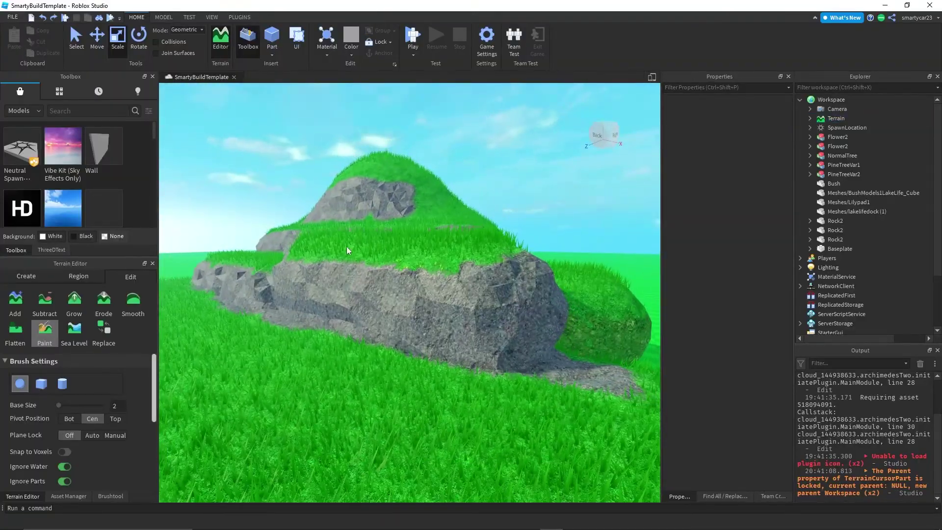
Paint the rock face of the grass-topped ridge with the Rock material
scroll(40, 343, "down", 5)
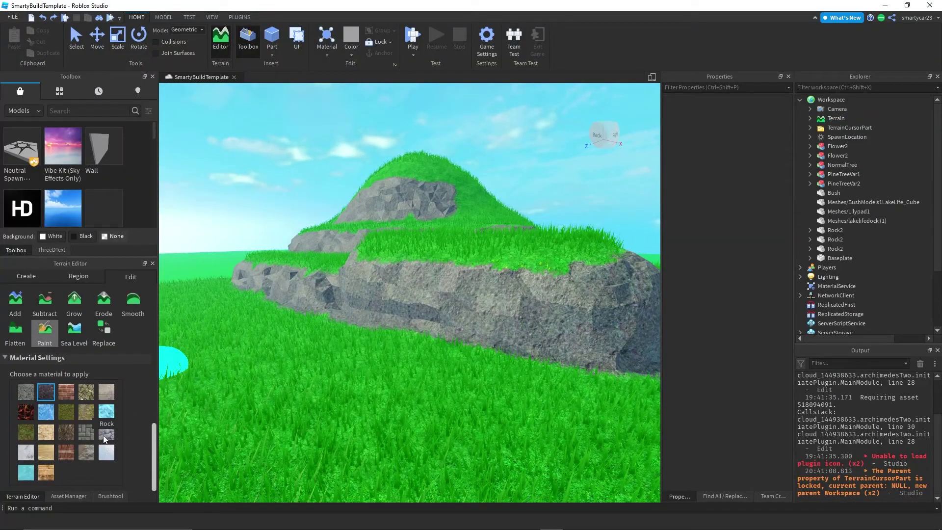
left_click(106, 433)
right_click_drag(411, 294, 539, 277)
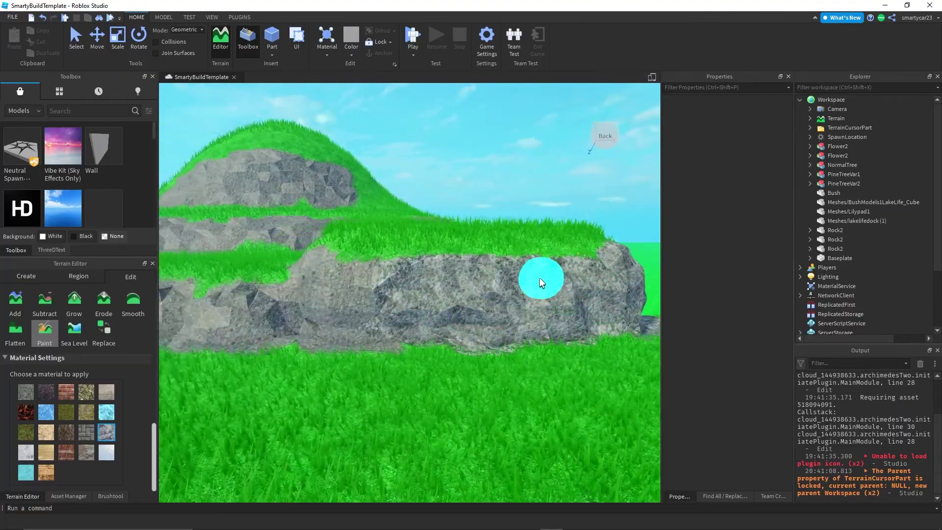
scroll(449, 248, "up", 5)
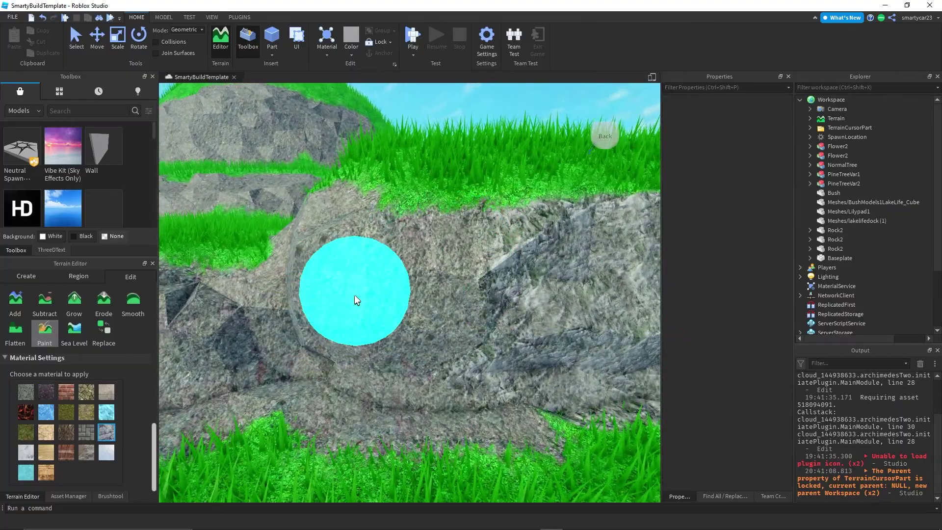
scroll(355, 300, "down", 5)
right_click_drag(356, 300, 353, 294)
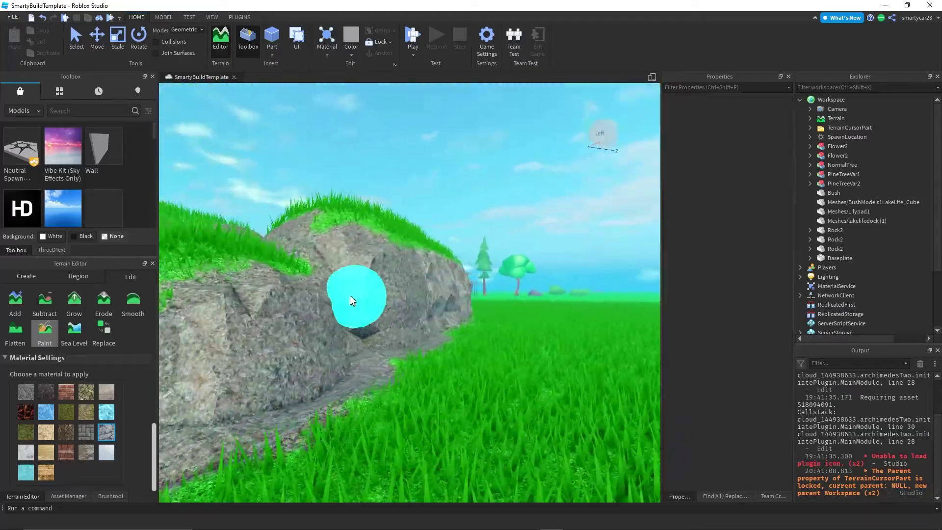
scroll(354, 296, "down", 5)
scroll(366, 304, "up", 1)
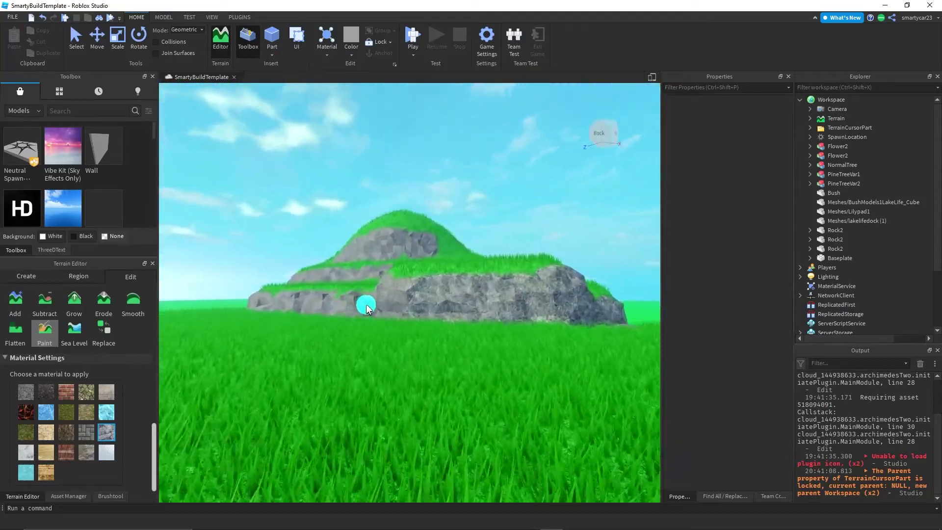
Paint the rock faces on the tiers of the terraced hill with the Rock material
scroll(358, 306, "up", 1)
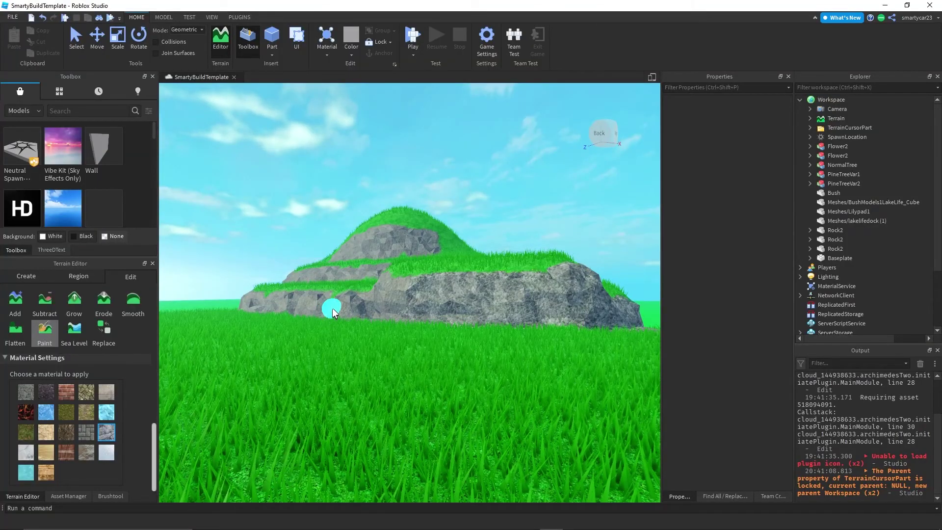
scroll(332, 307, "up", 6)
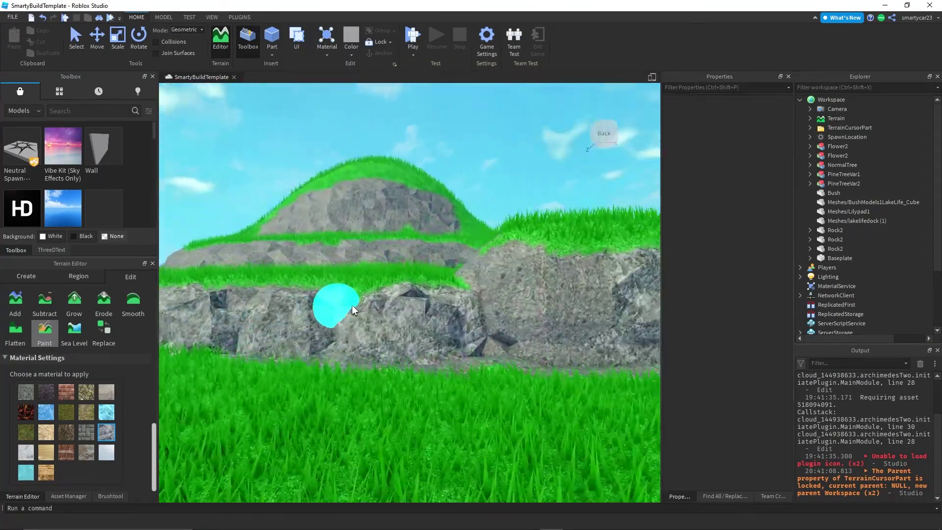
scroll(352, 305, "down", 3)
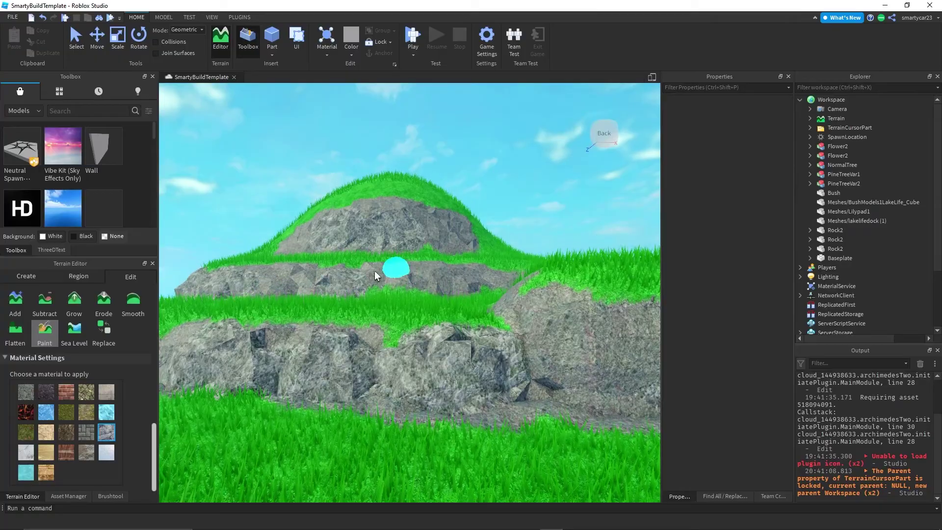
scroll(412, 290, "up", 3)
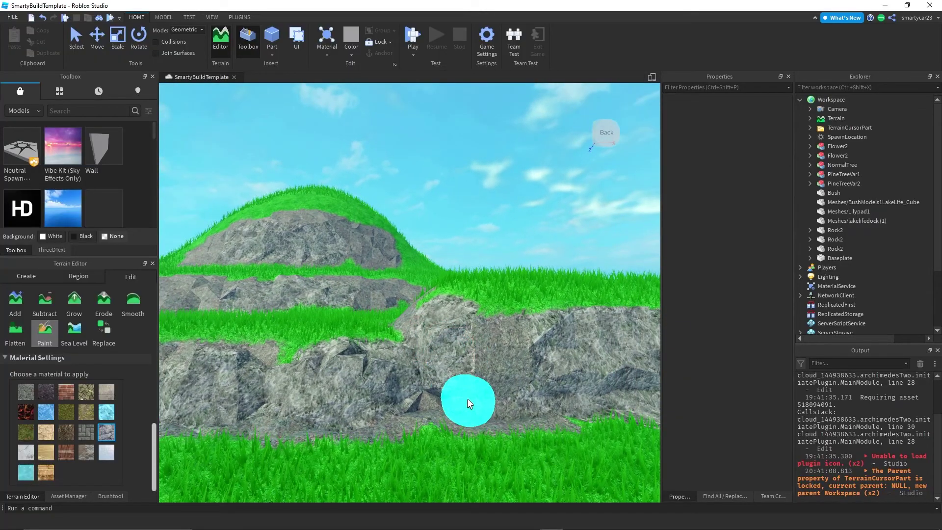
Blend patches of the Basalt material into the rock faces of the terraced hill
left_click(66, 431)
scroll(310, 405, "down", 2)
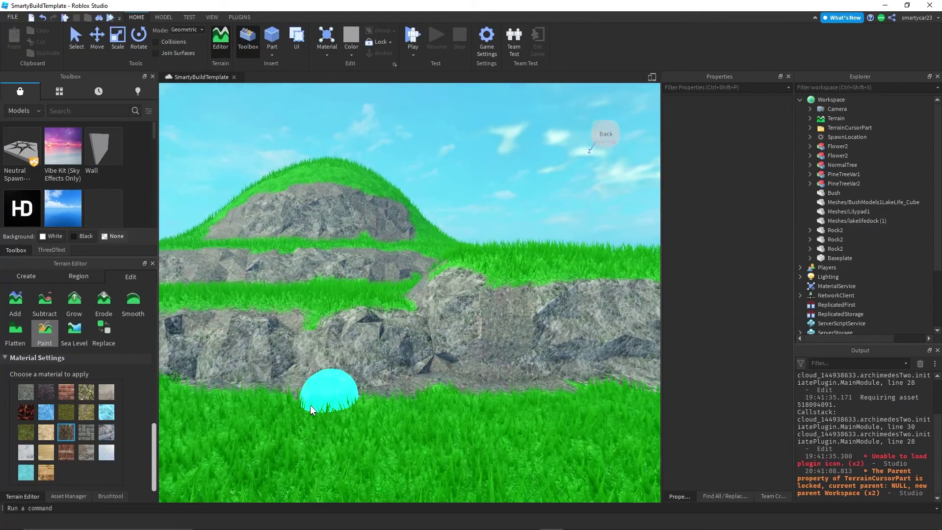
left_click(46, 393)
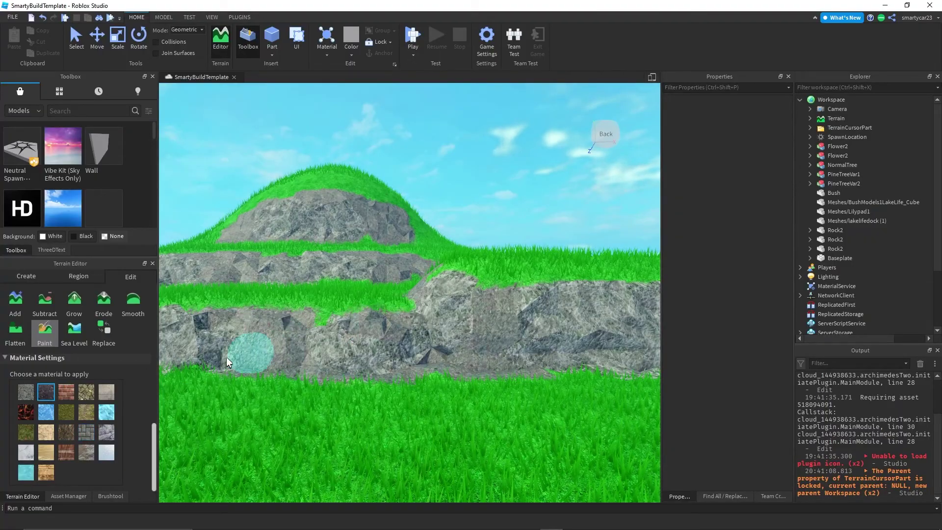
key("a")
key("s")
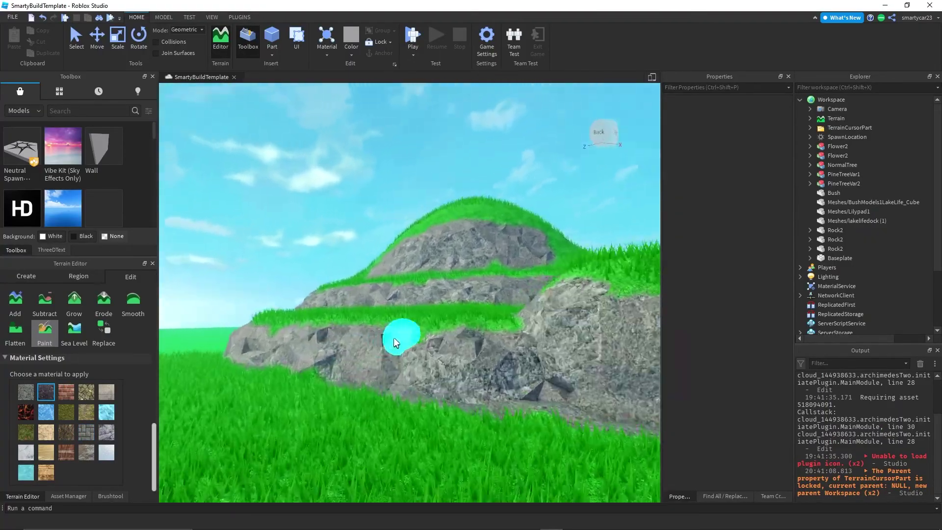
key("w")
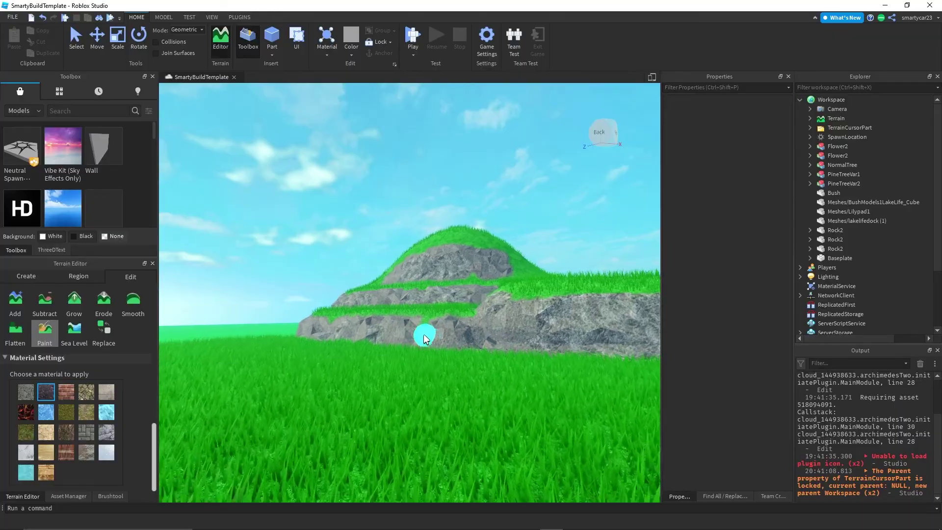
key("s")
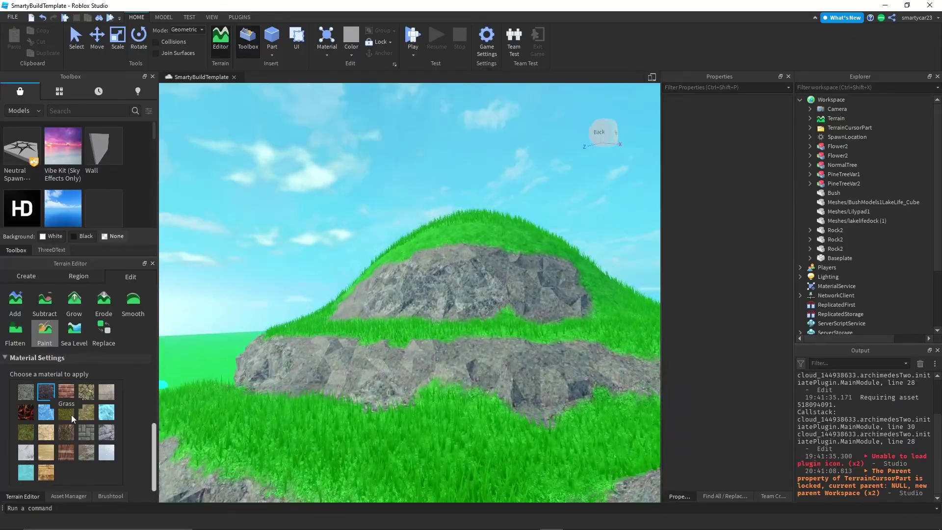
Paint over the middle of the hill's and ridge's rock faces with the Cobblestone material
left_click(86, 392)
mouse_move(331, 396)
left_mouse_down()
mouse_move(406, 390)
mouse_move(354, 391)
mouse_move(366, 383)
mouse_move(348, 402)
left_mouse_up()
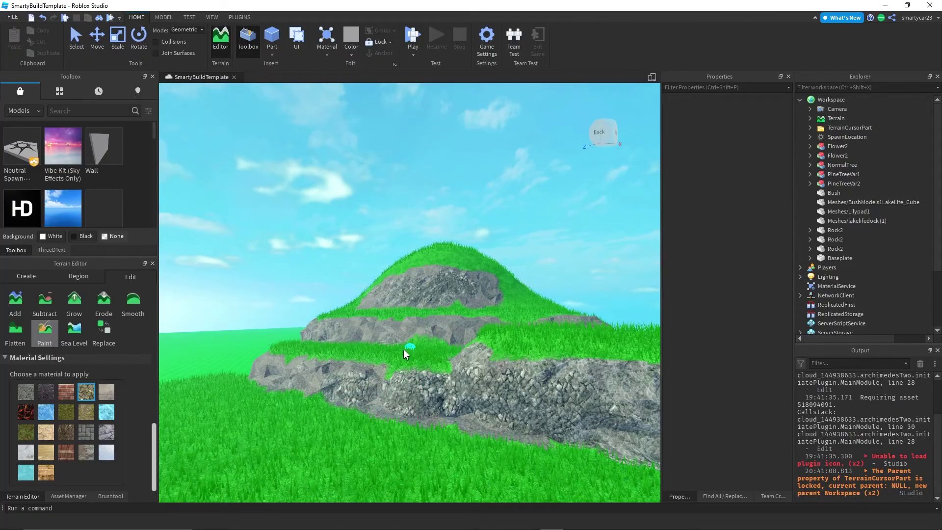
mouse_move(404, 349)
right_mouse_down()
mouse_move(378, 383)
mouse_move(376, 364)
right_mouse_up()
Paint a rounded Cobblestone patch on the grass and inspect its texture up close
mouse_move(376, 363)
left_mouse_down()
mouse_move(446, 333)
mouse_move(451, 358)
left_mouse_up()
scroll(505, 340, "up", 10)
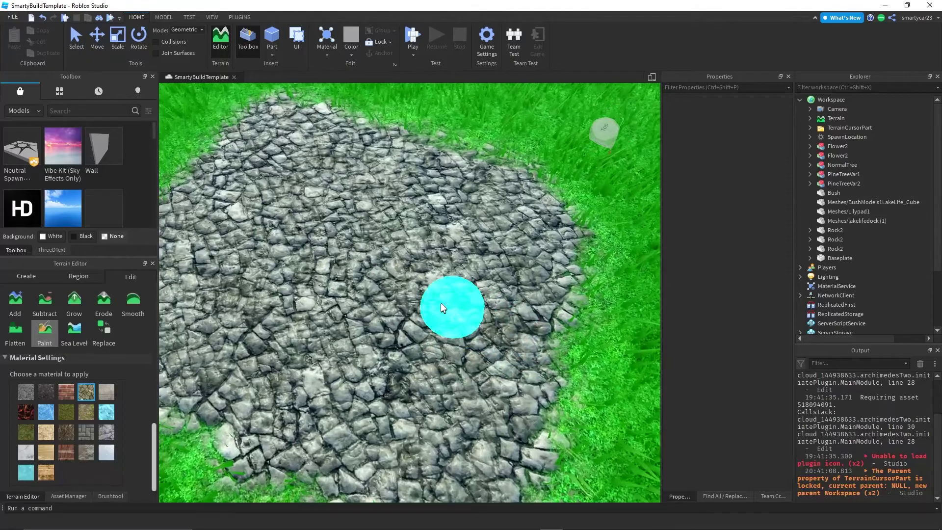
scroll(442, 307, "up", 2)
scroll(375, 347, "down", 3)
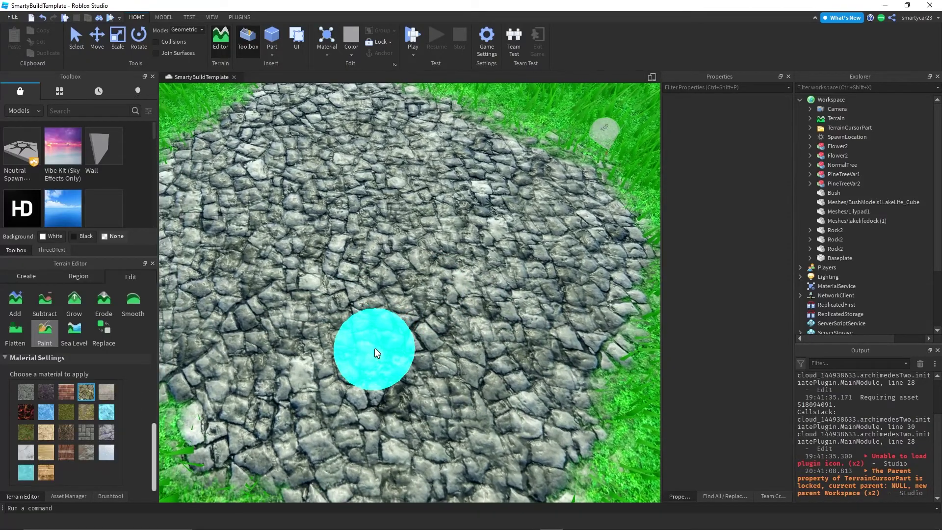
mouse_move(375, 347)
right_mouse_down()
mouse_move(402, 346)
mouse_move(392, 266)
mouse_move(331, 260)
mouse_move(294, 291)
mouse_move(368, 298)
mouse_move(217, 326)
mouse_move(495, 369)
mouse_move(260, 214)
mouse_move(386, 225)
mouse_move(314, 231)
right_mouse_up()
Carve a cave into the terraced hill with a spherical Subtract brush of base size 10
left_click(45, 300)
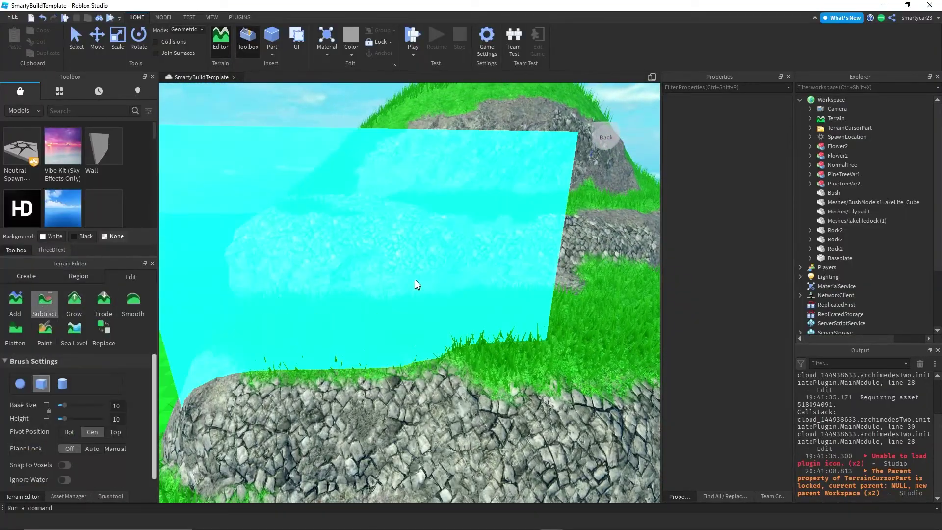
scroll(414, 278, "down", 5)
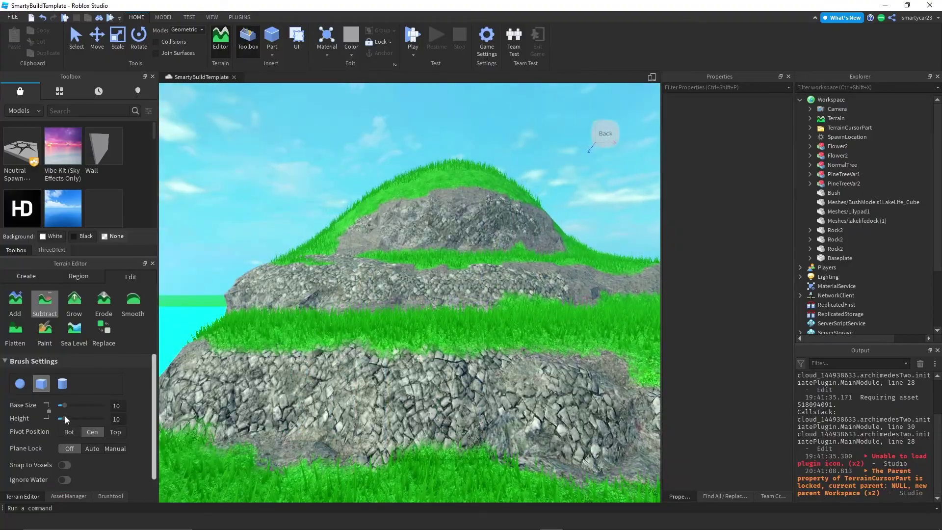
left_click(21, 383)
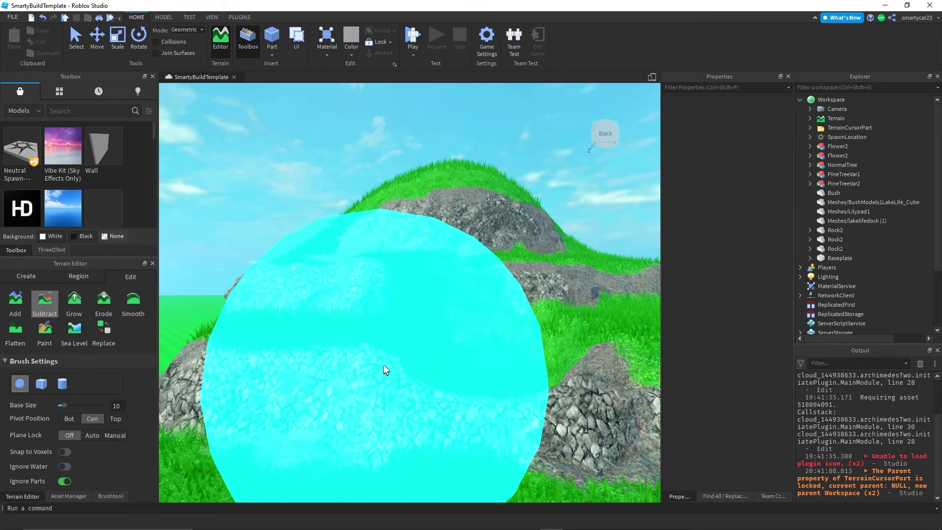
mouse_move(431, 288)
left_mouse_down()
mouse_move(504, 300)
mouse_move(452, 298)
mouse_move(442, 287)
left_mouse_up()
Fill gaps in the cave floor using the Grow brush at base size 17
left_click(74, 301)
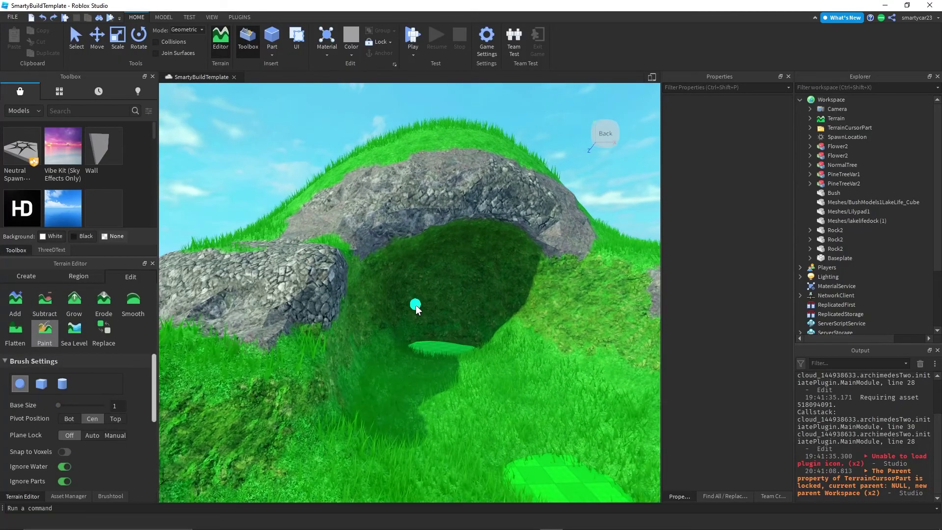
scroll(414, 305, "up", 5)
scroll(402, 344, "down", 5)
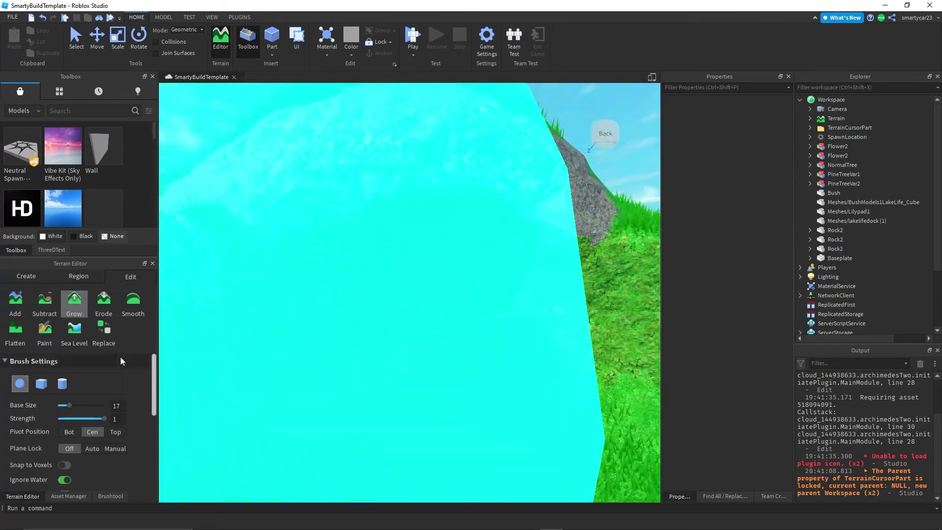
Paint the cave's walls and floor with Cobblestone, enlarging the brush's base size to 11
left_click(45, 331)
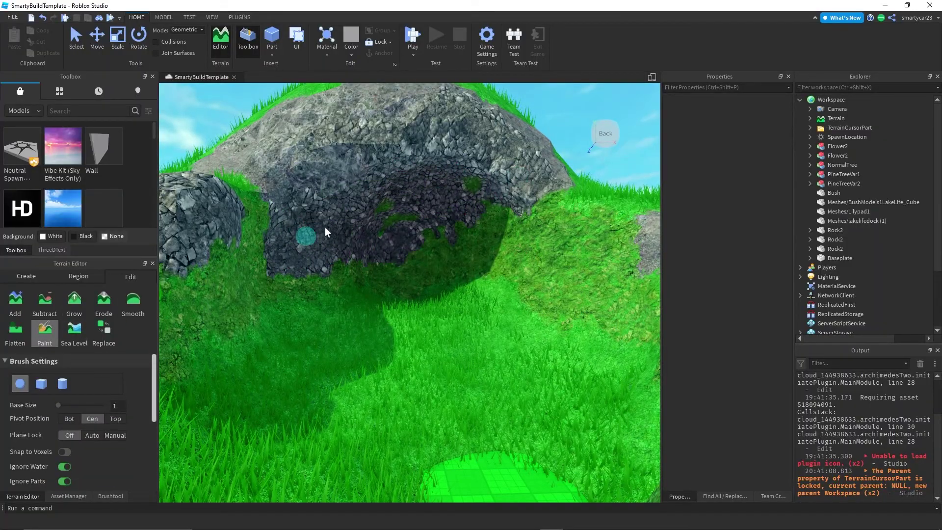
mouse_move(58, 405)
left_mouse_down()
mouse_move(76, 404)
mouse_move(65, 404)
left_mouse_up()
scroll(466, 325, "up", 10)
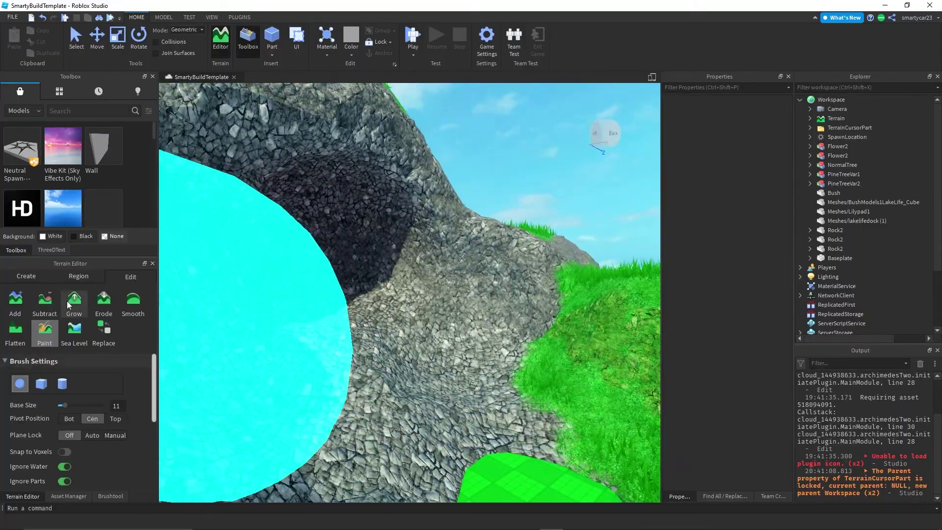
Fill the remaining hole in front of the cave with the Grow brush and paint the new ground Cobblestone
left_click(69, 300)
scroll(439, 399, "down", 5)
left_click(45, 329)
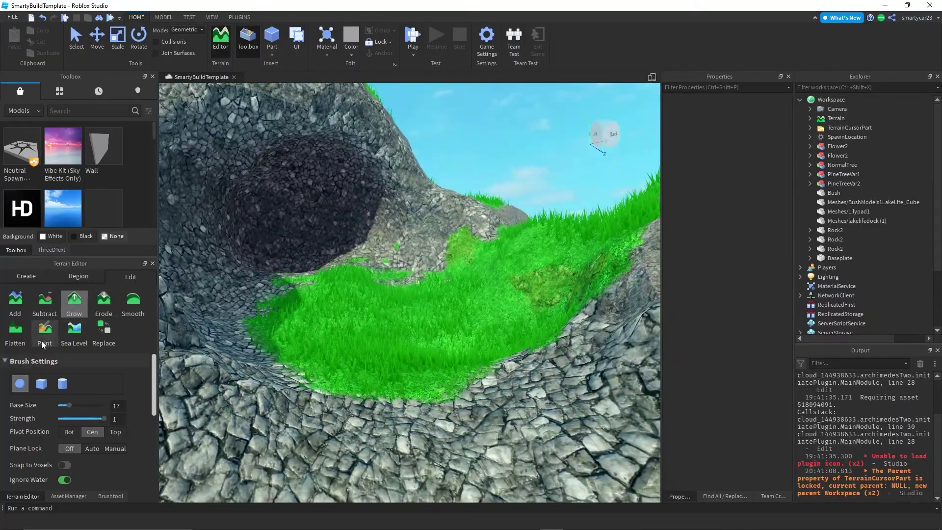
scroll(470, 255, "up", 5)
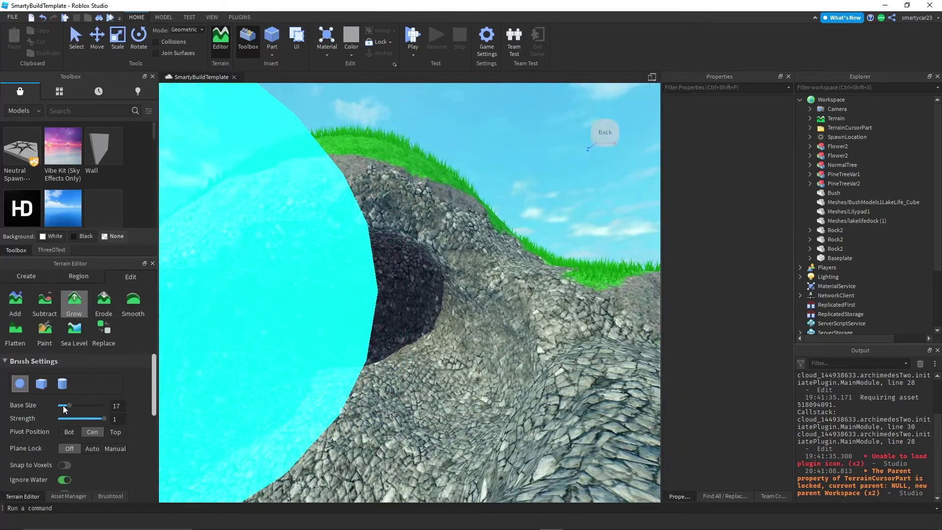
Grow a grassy overhang over and beside the cave entrance with the Grow brush at base size 5
left_click(61, 405)
scroll(193, 260, "down", 5)
mouse_move(425, 211)
left_mouse_down()
mouse_move(481, 220)
mouse_move(550, 248)
mouse_move(599, 298)
mouse_move(608, 339)
mouse_move(571, 318)
mouse_move(536, 253)
mouse_move(498, 260)
mouse_move(478, 283)
left_mouse_up()
mouse_move(478, 284)
right_mouse_down()
mouse_move(439, 248)
mouse_move(329, 240)
mouse_move(416, 278)
right_mouse_up()
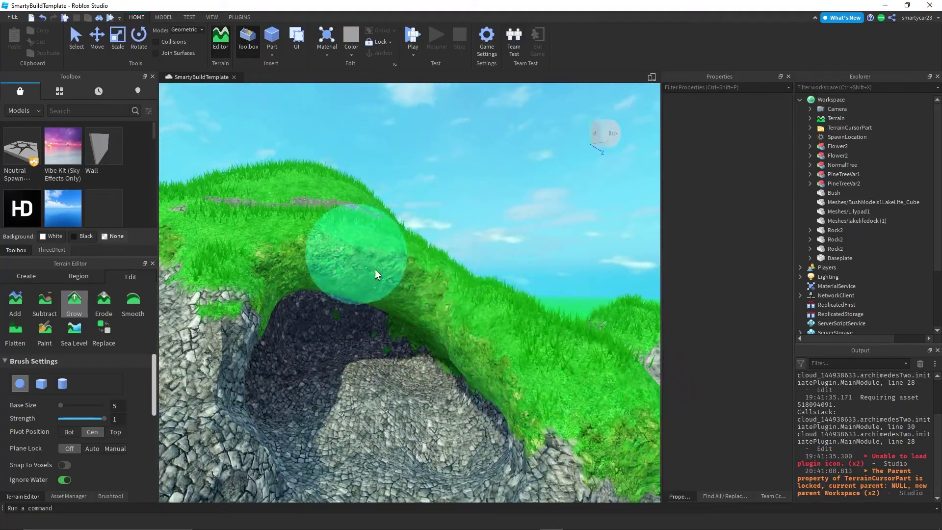
Paint the cave's interior and floor with the Rock material using a brush of base size 11
left_click(45, 331)
scroll(391, 378, "up", 4)
scroll(373, 294, "up", 3)
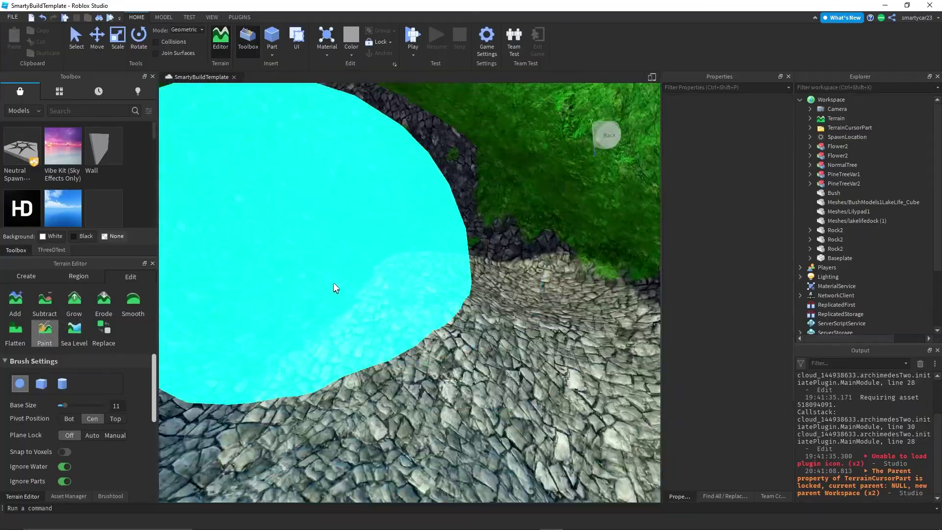
scroll(74, 417, "down", 5)
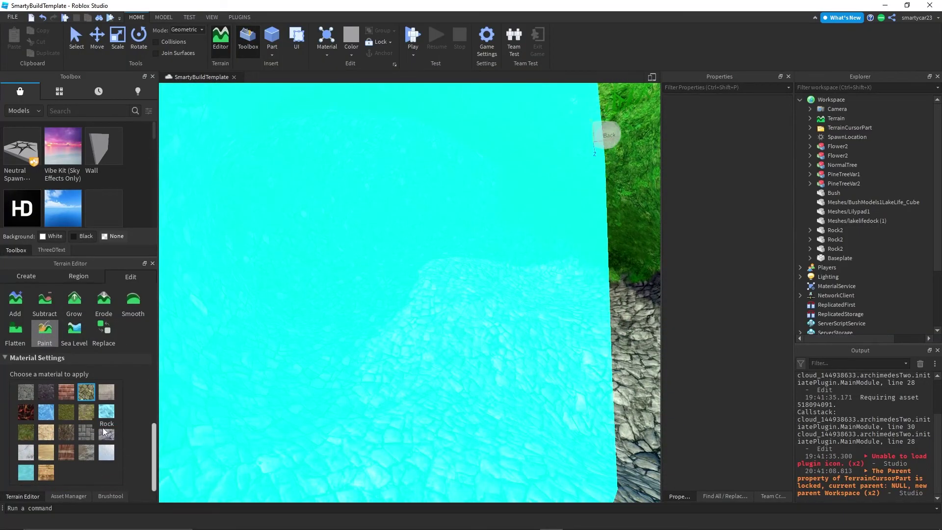
left_click(106, 432)
scroll(333, 292, "down", 4)
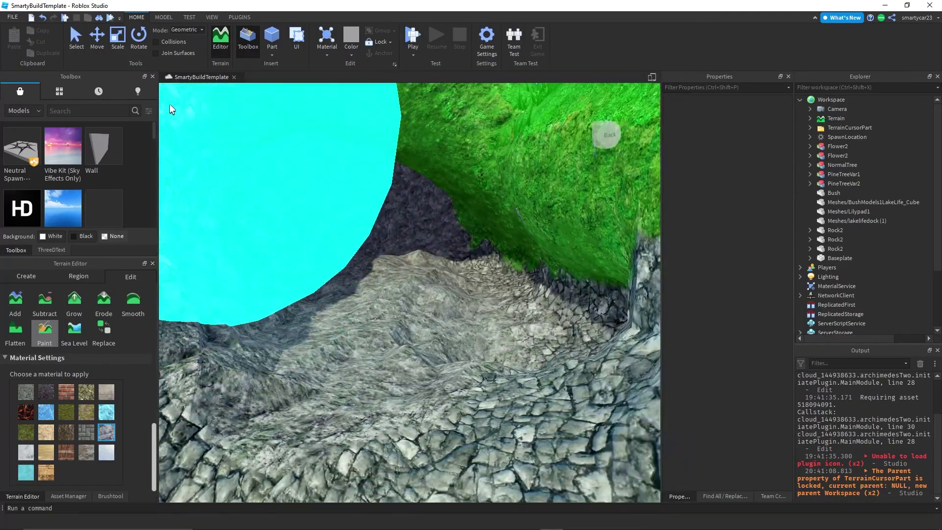
Choose Basalt as the paint material and view the whole hill and its cave from farther away
left_click(117, 40)
left_click(46, 392)
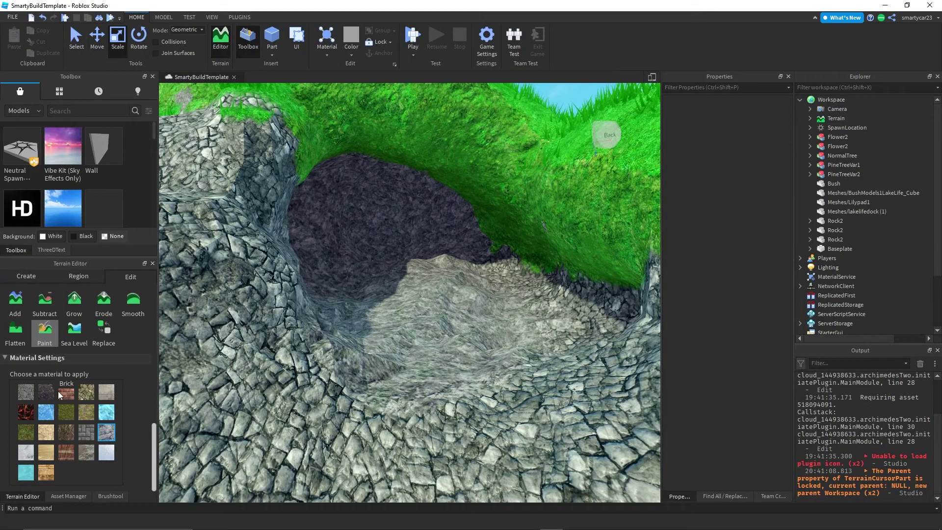
key("s")
key("a")
key("s")
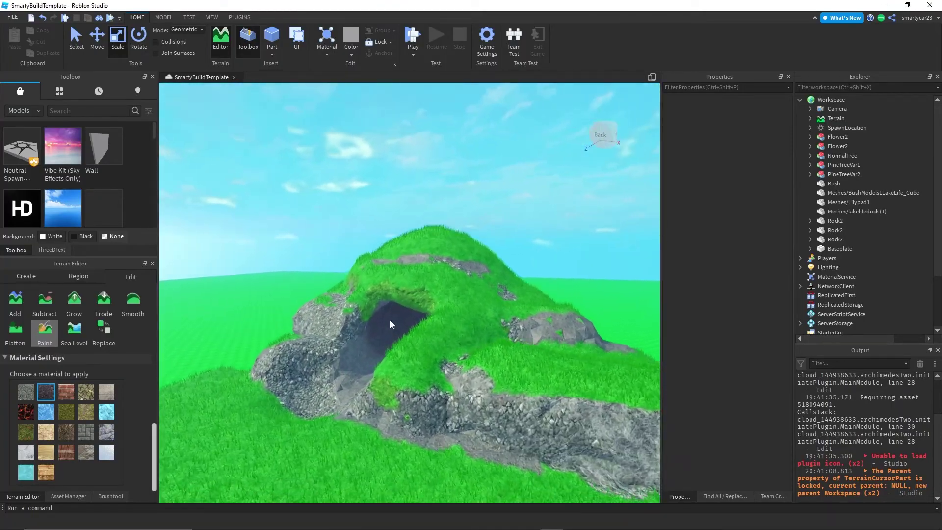
right_click_drag(342, 333, 358, 308)
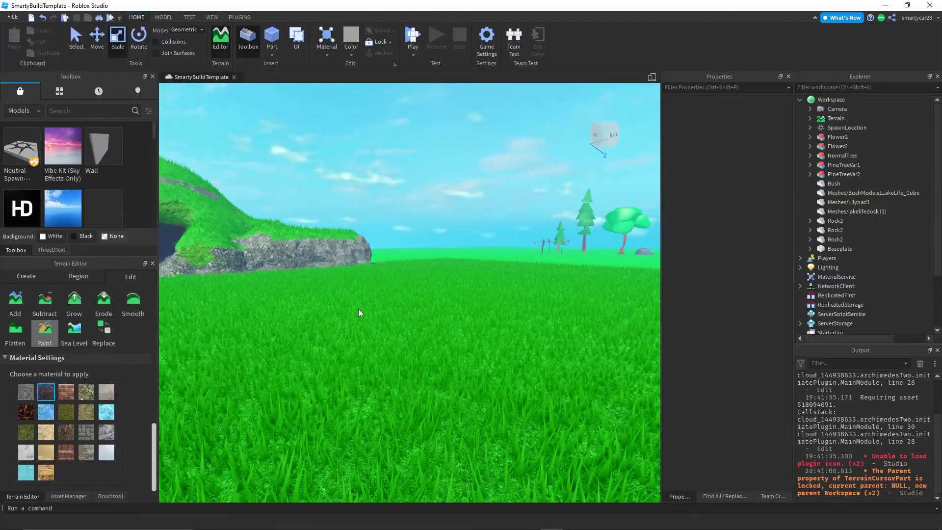
right_click(398, 307)
right_click_drag(354, 331, 354, 331)
right_click_drag(428, 318, 418, 316)
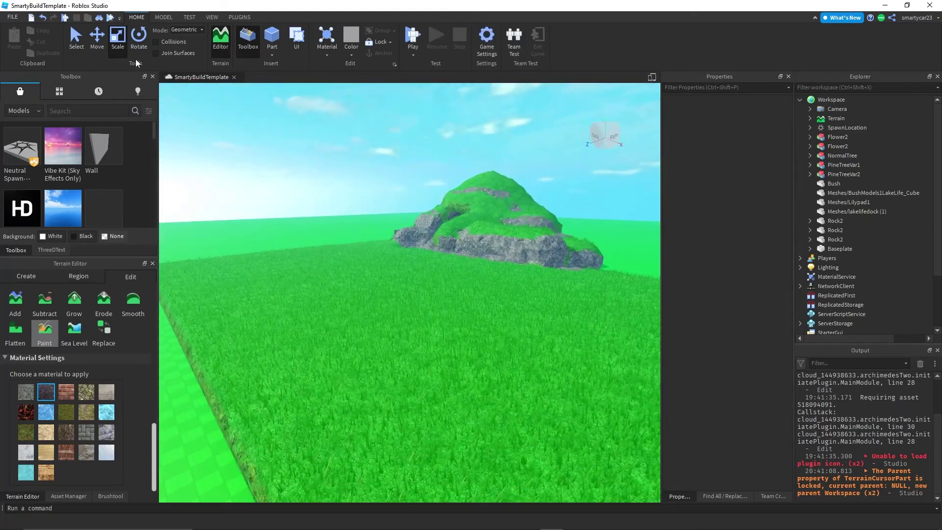
left_click(204, 19)
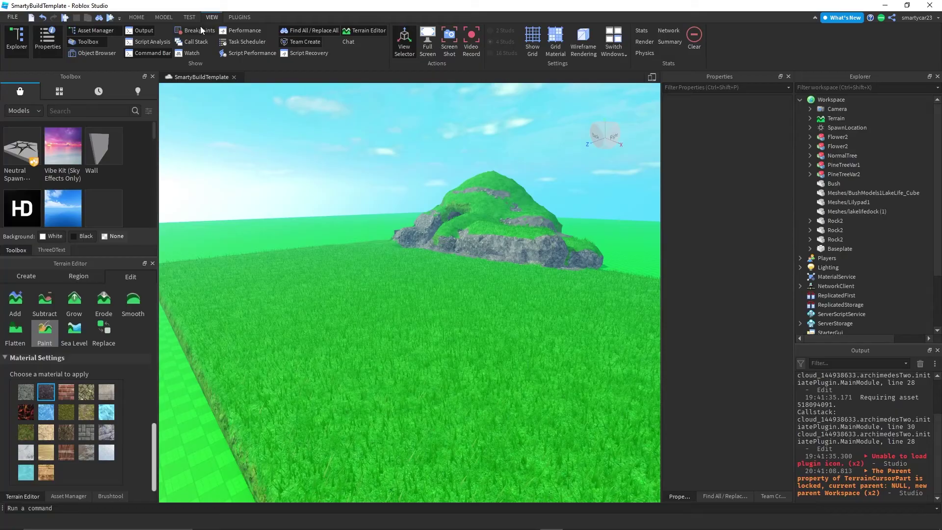
right_click_drag(476, 213, 475, 212)
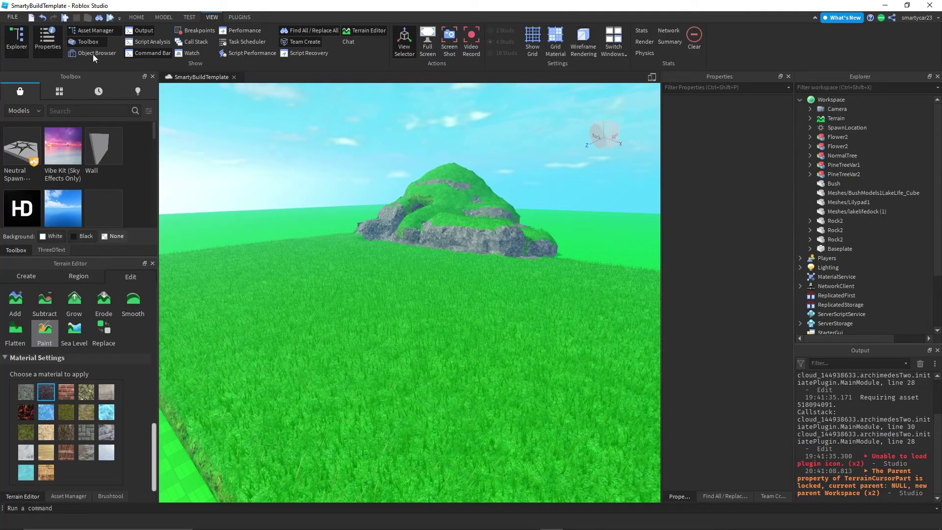
left_click(15, 18)
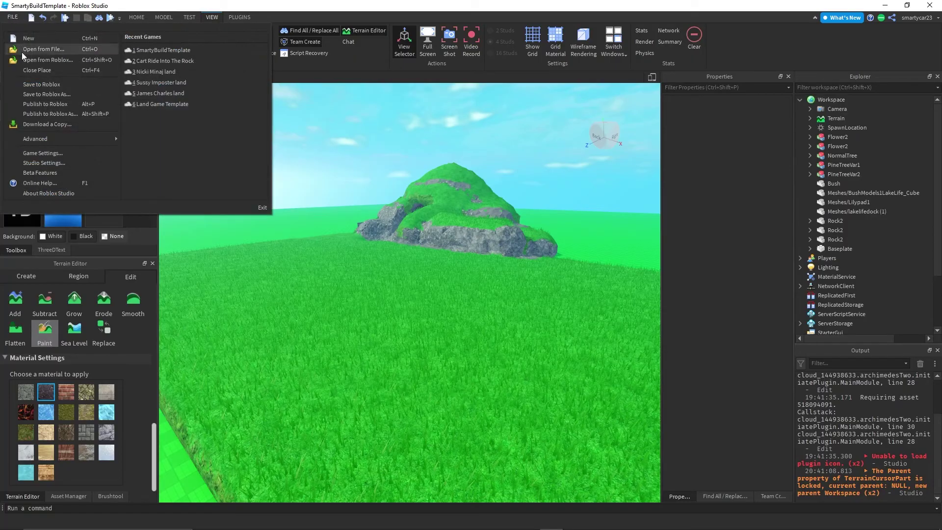
mouse_move(42, 141)
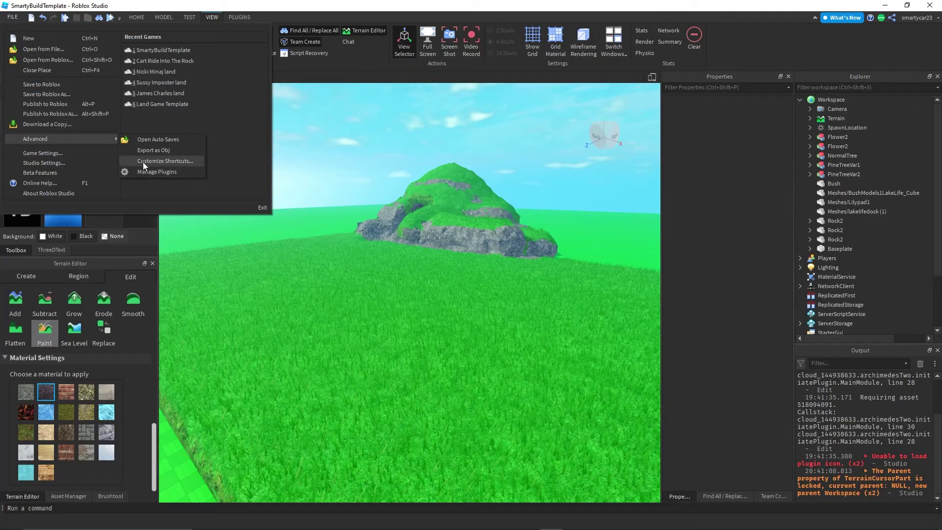
left_click(363, 220)
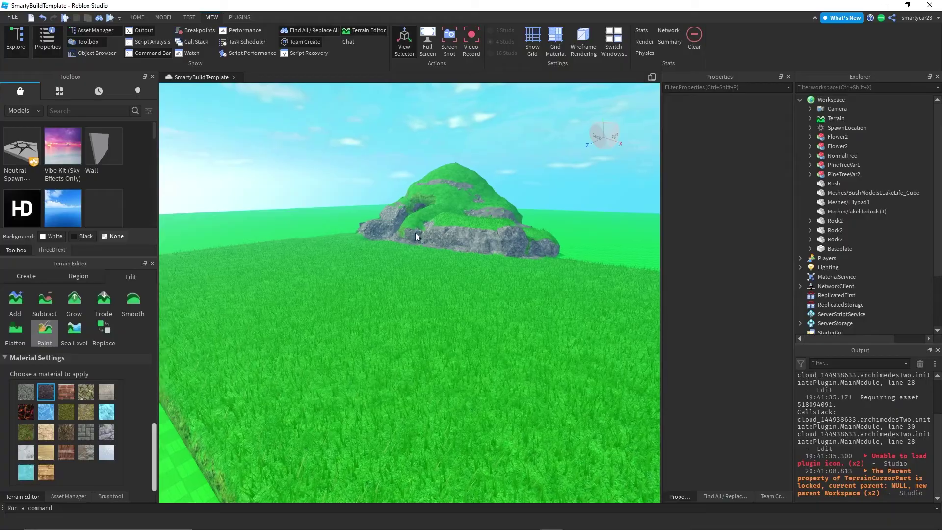
Turn on wireframe rendering and examine the mesh of the grass field and cave hill from several angles
key("alt+shift+w")
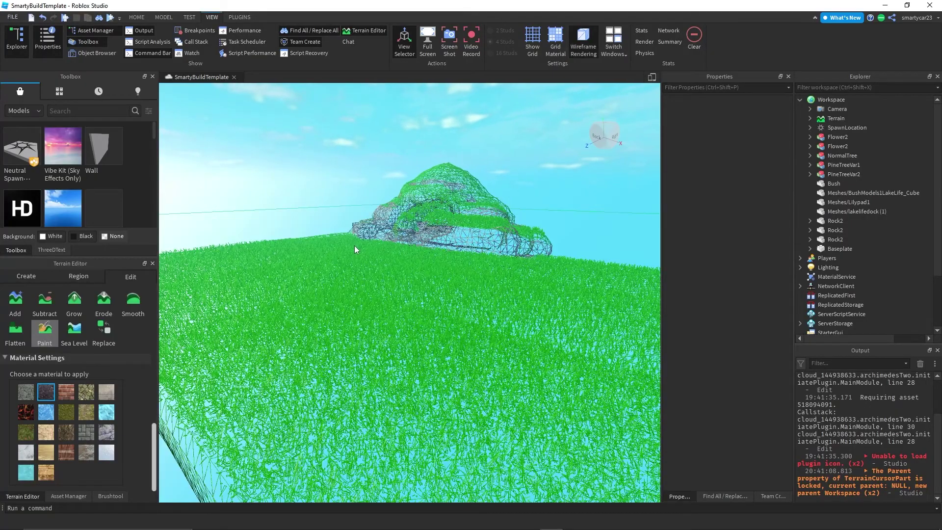
key("a")
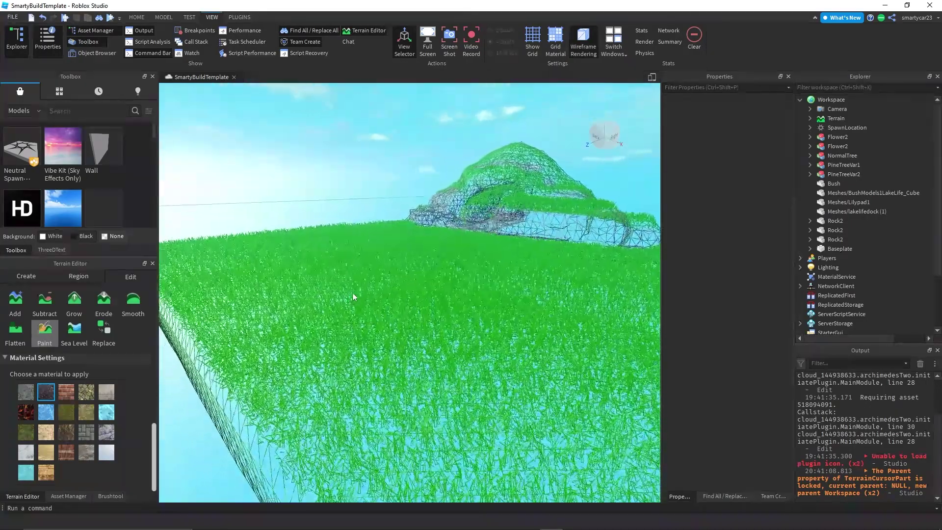
key("w")
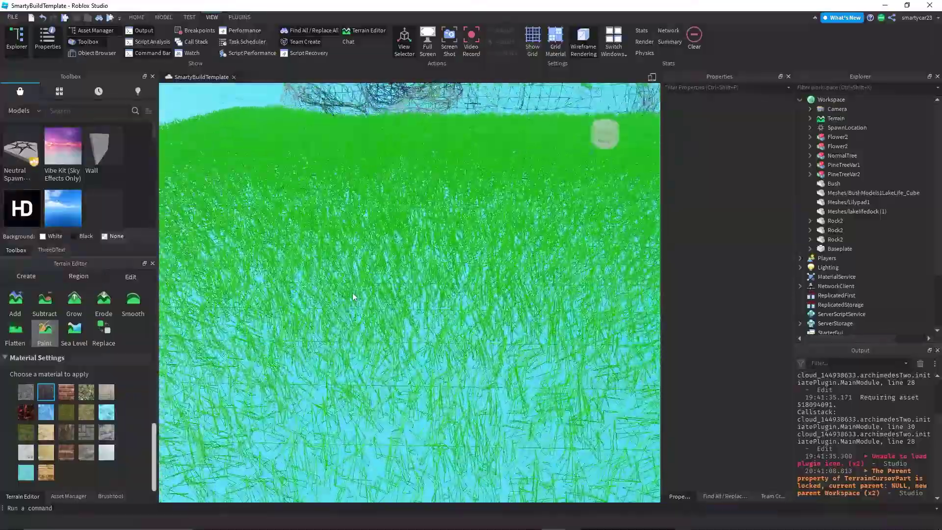
key("s")
key("w")
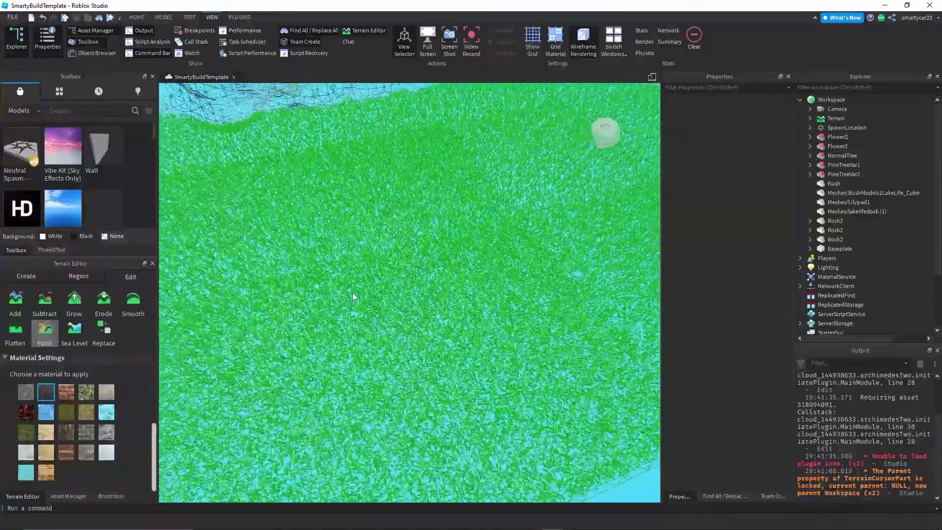
right_click_drag(352, 292, 309, 231)
key("s")
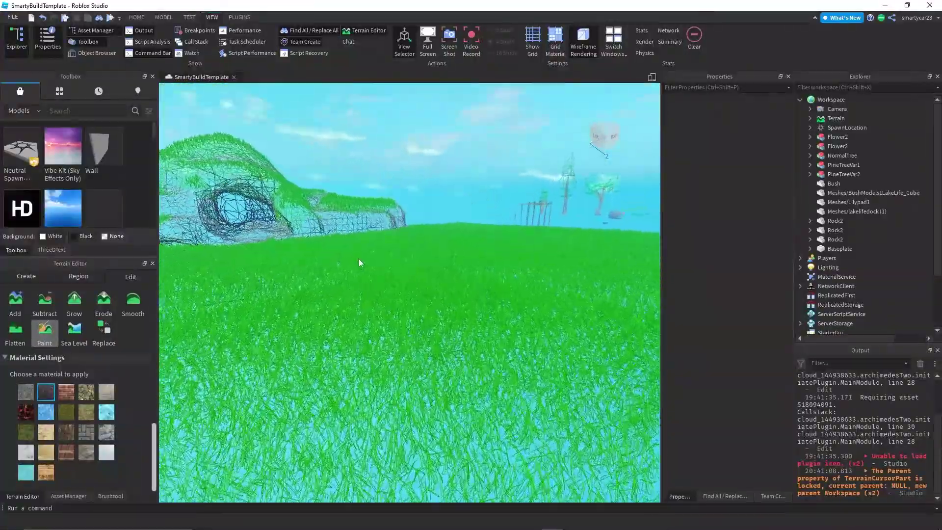
right_click_drag(358, 258, 358, 260)
key("e")
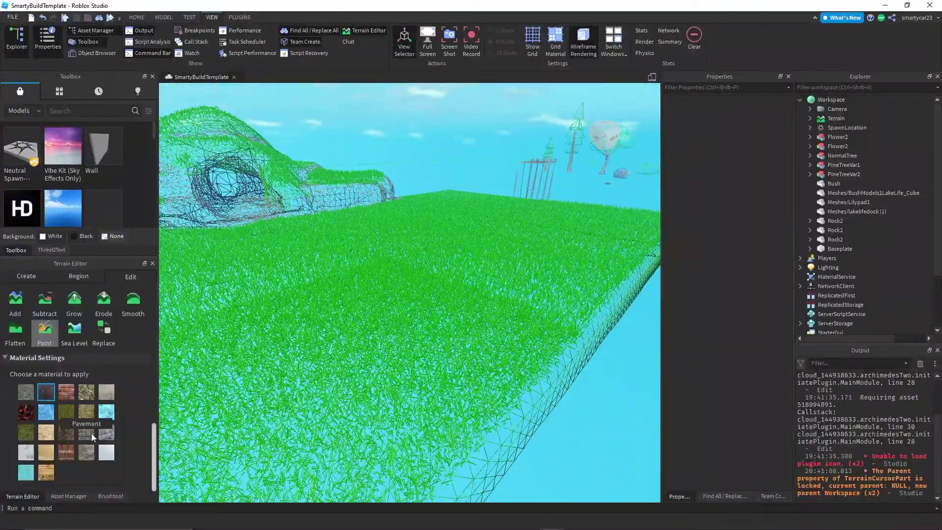
Return to solid rendering and set the Paint brush's base size to 1
scroll(69, 393, "up", 5)
left_click_drag(65, 405, 59, 405)
right_click_drag(442, 274, 443, 269)
key("w")
left_click_drag(59, 404, 54, 405)
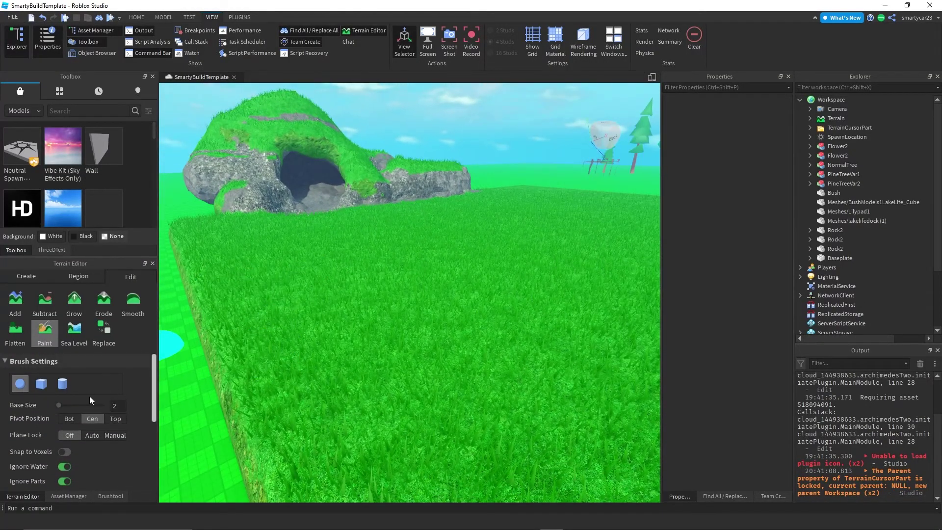
key("s")
key("s")
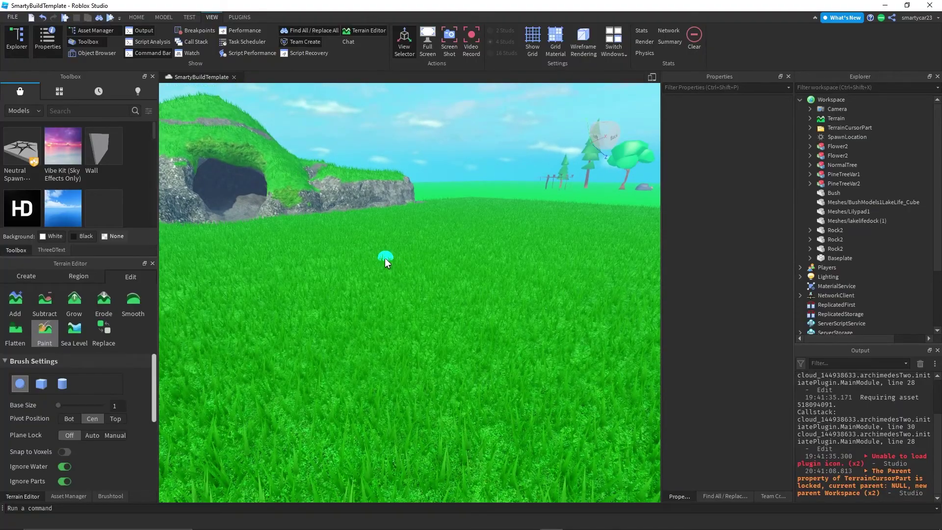
Paint Leafy Grass over the field in front of the cave, leaving scattered clumps of the taller grass
key("a")
mouse_move(398, 263)
right_mouse_down()
mouse_move(427, 213)
mouse_move(357, 245)
right_mouse_up()
key("s")
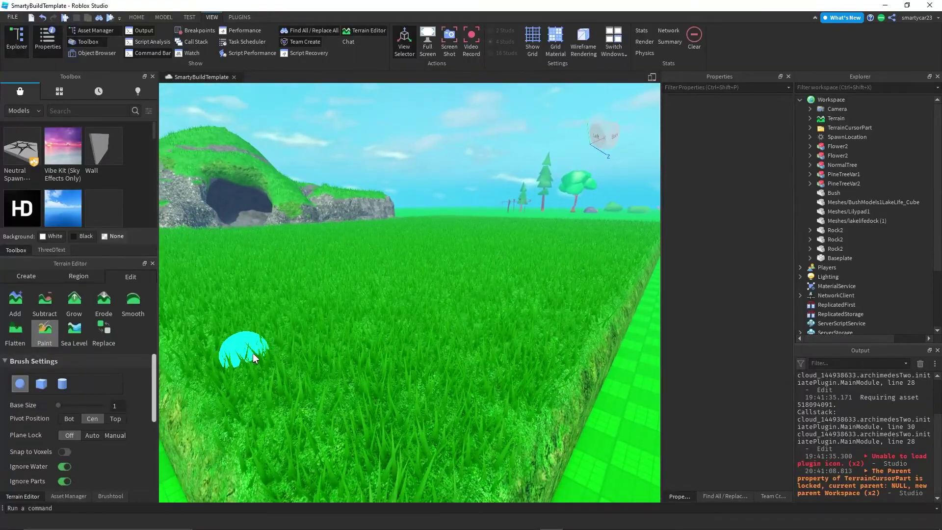
key("w")
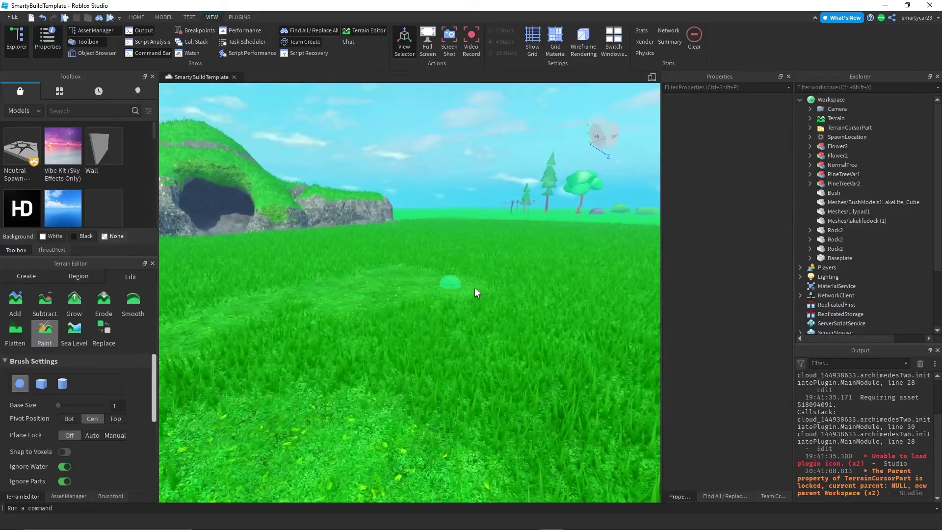
right_click_drag(324, 297, 293, 296)
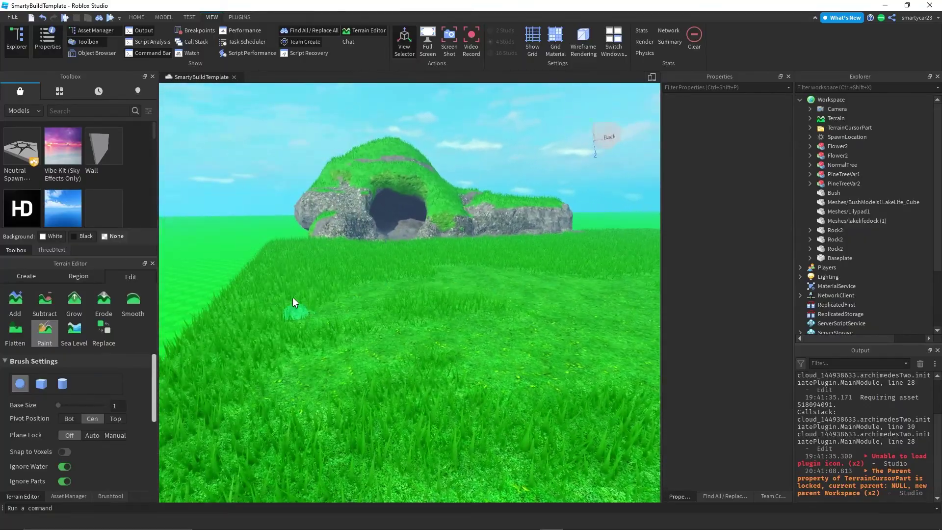
right_click_drag(296, 328, 576, 294)
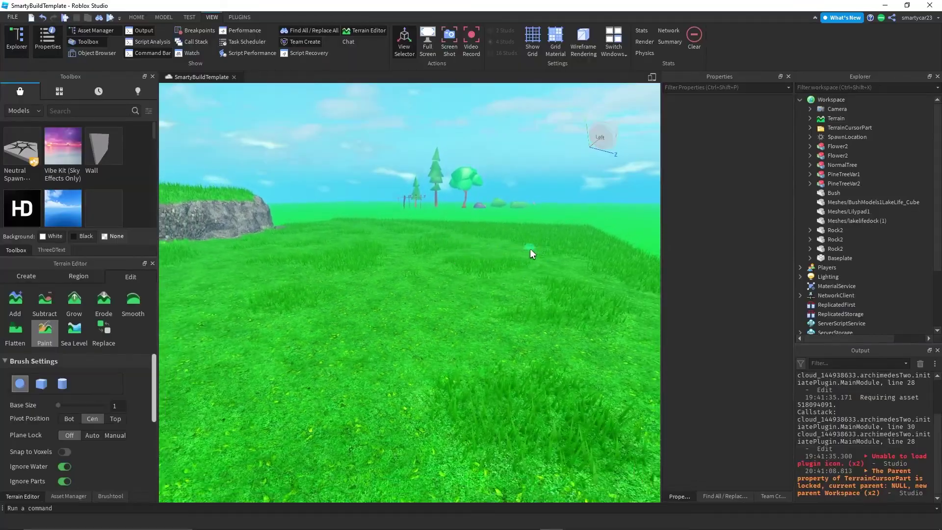
right_click_drag(508, 250, 360, 301)
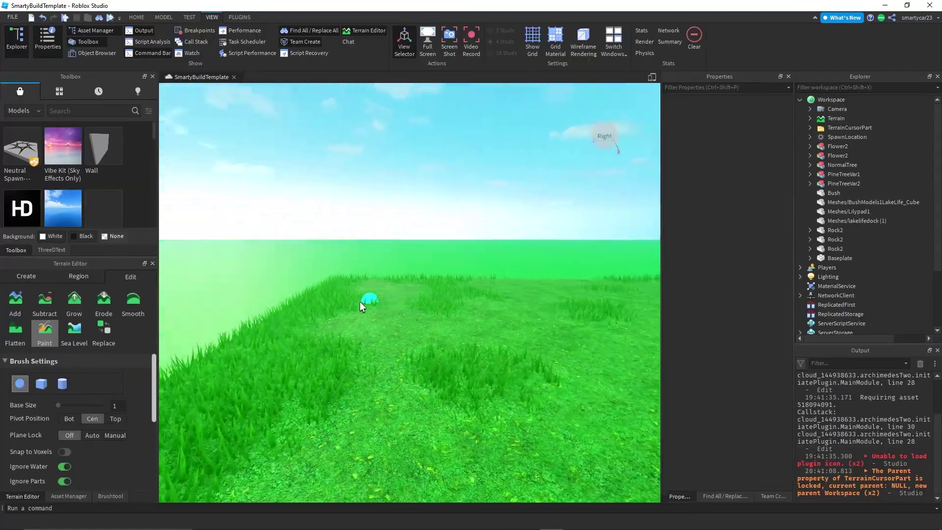
right_click_drag(258, 408, 152, 334)
Try painting a winding Sandstone path across the field to the cave entrance
scroll(64, 399, "down", 5)
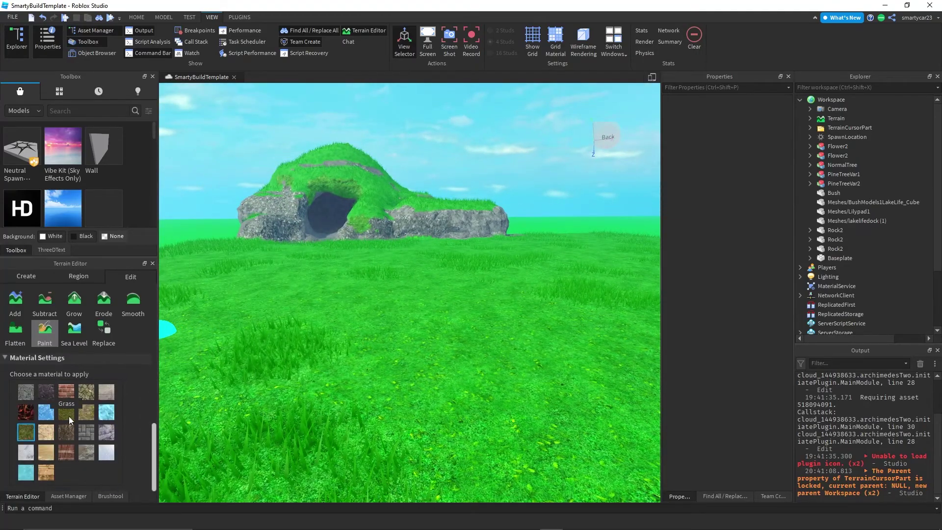
right_click_drag(343, 427, 365, 417)
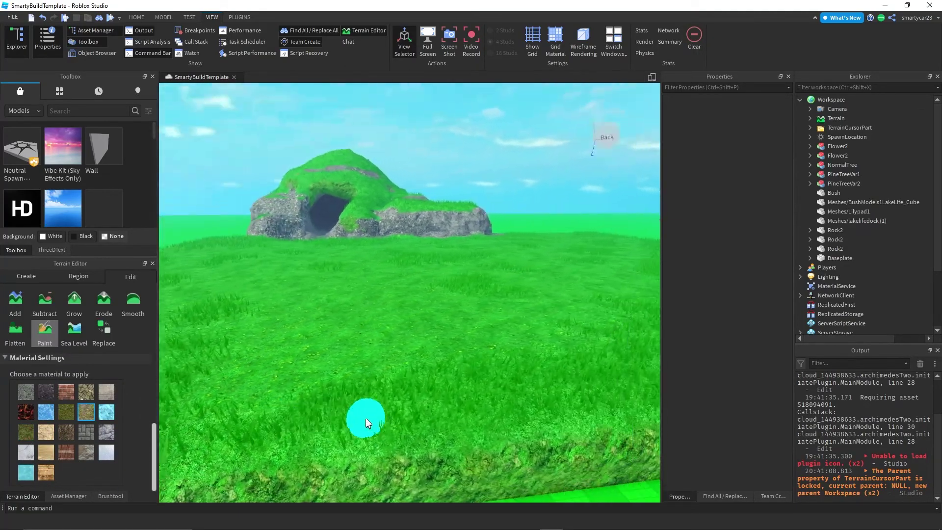
left_click(65, 452)
mouse_move(279, 397)
left_mouse_down()
mouse_move(483, 378)
mouse_move(479, 353)
mouse_move(564, 333)
mouse_move(348, 330)
mouse_move(430, 248)
mouse_move(409, 244)
mouse_move(432, 254)
left_mouse_up()
key("s")
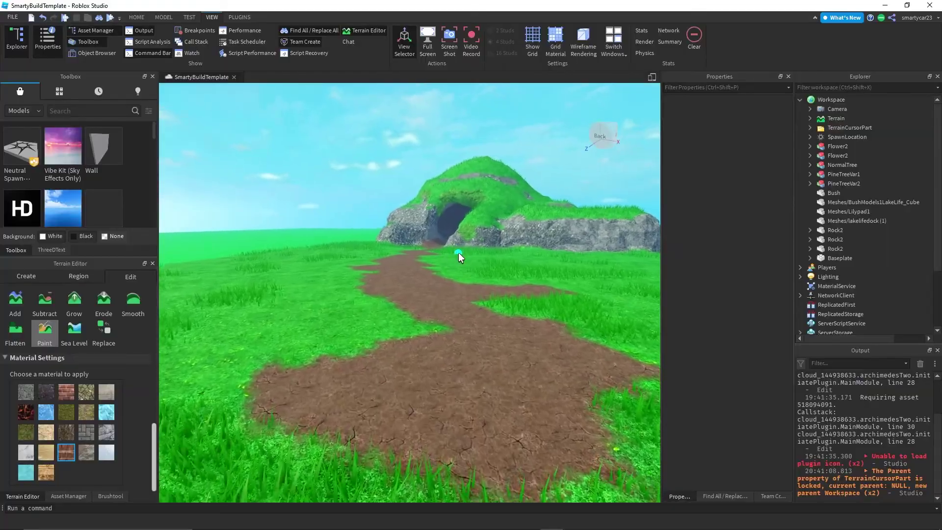
Undo the Sandstone path strokes in front of the cave
key("ctrl+z")
key("ctrl+z")
key("ctrl+z")
key("ctrl+z")
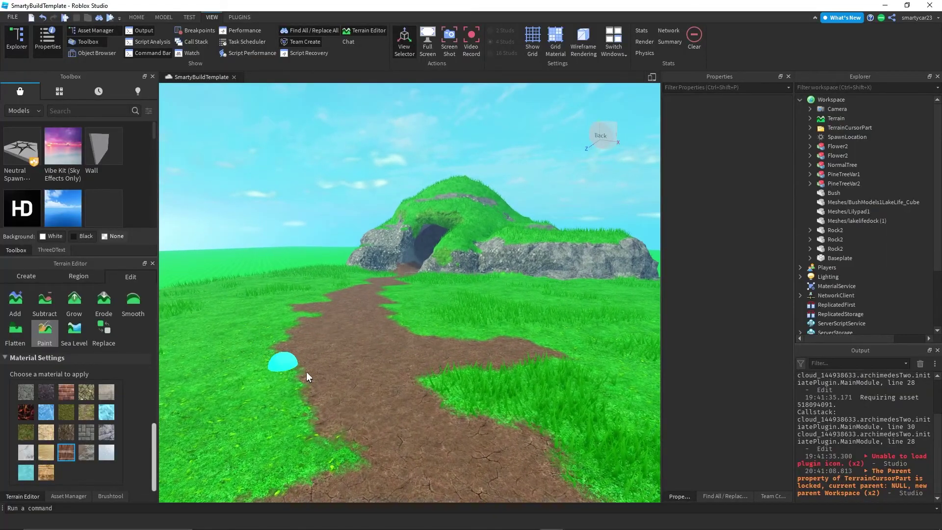
right_click_drag(391, 346, 193, 352)
Choose the Smooth tool and set its brush base size to 3
left_click(66, 412)
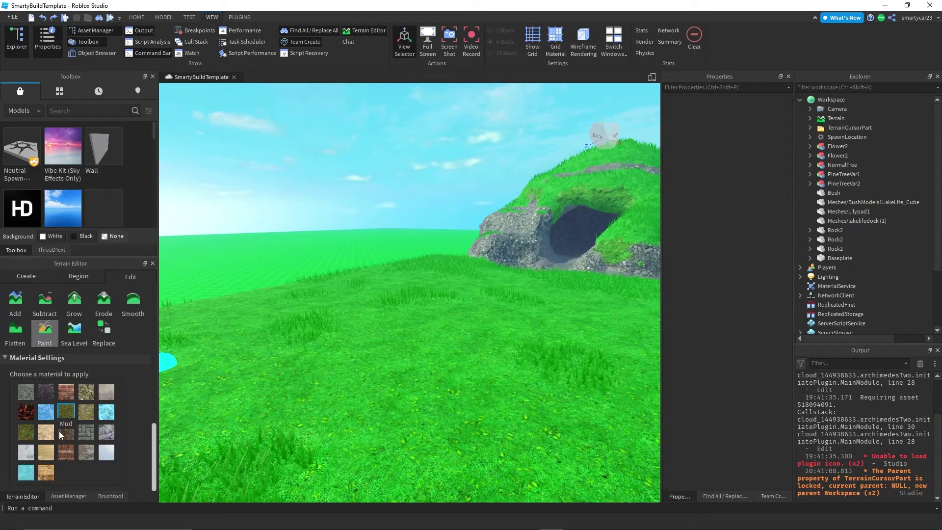
left_click(69, 458)
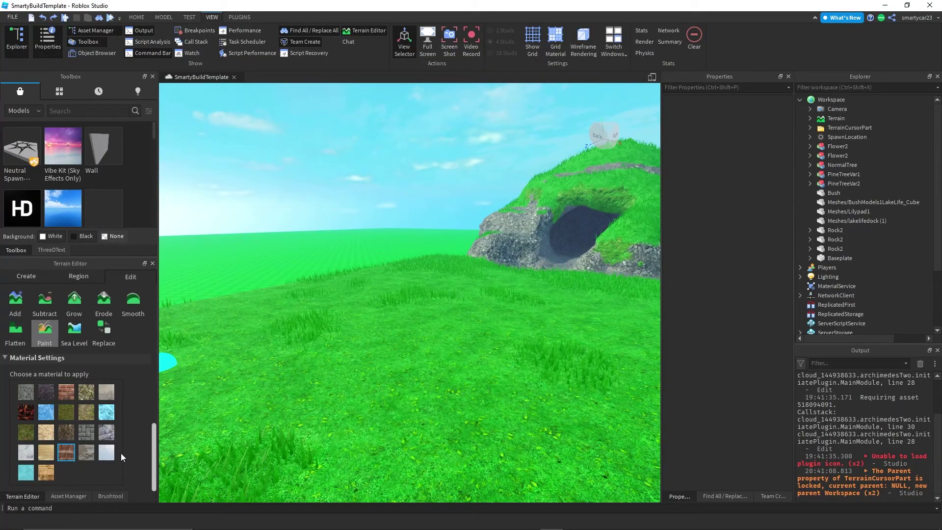
left_click(121, 307)
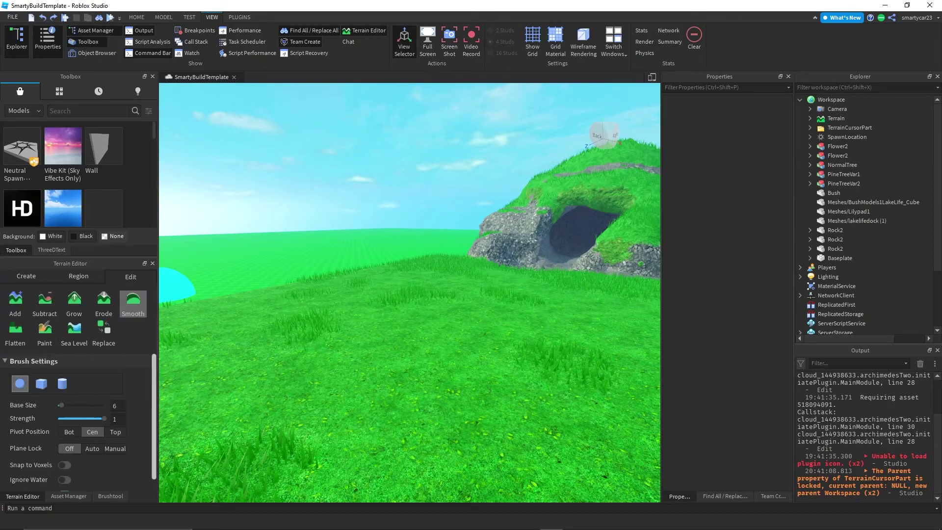
right_click_drag(254, 387, 336, 329)
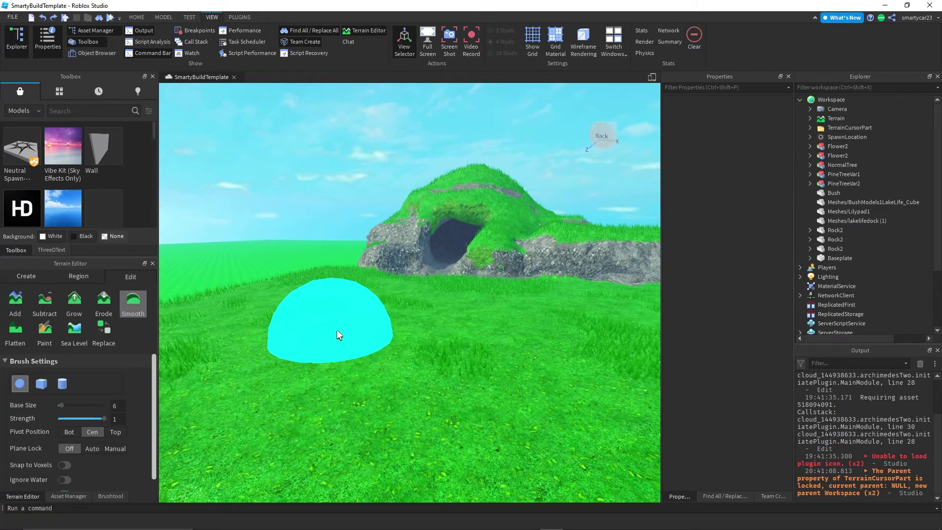
left_click_drag(61, 405, 59, 406)
scroll(96, 446, "down", 1)
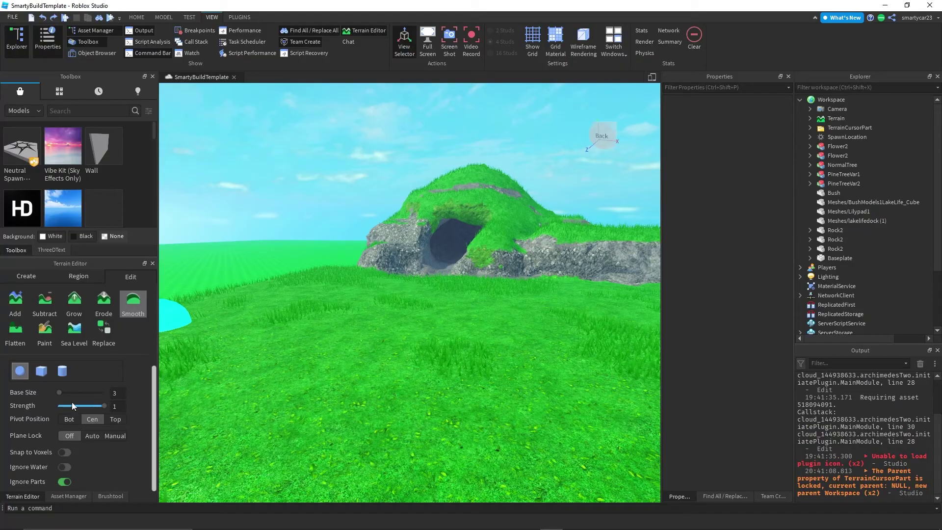
Paint additional exposed rock bands across the grassy hill above and beside the cave with the Paint brush at base size 1
left_click(44, 330)
scroll(55, 412, "down", 5)
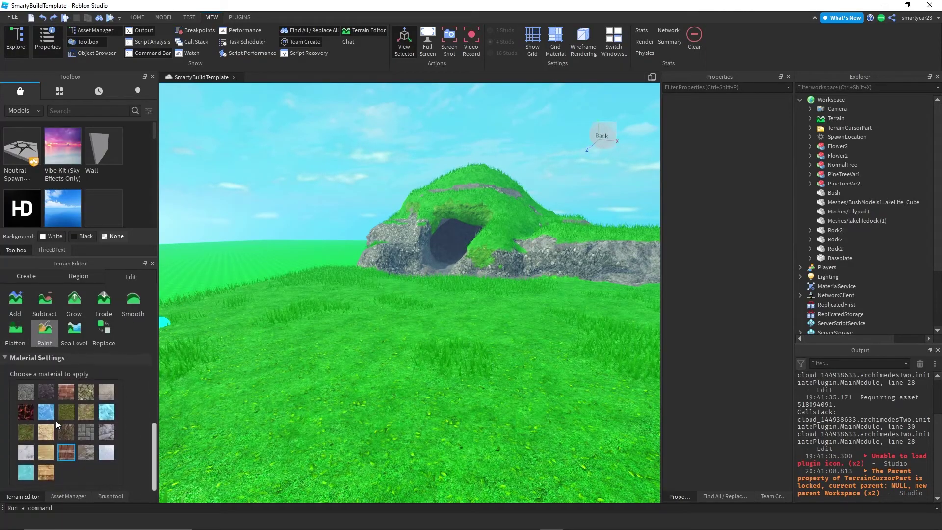
scroll(256, 352, "up", 3)
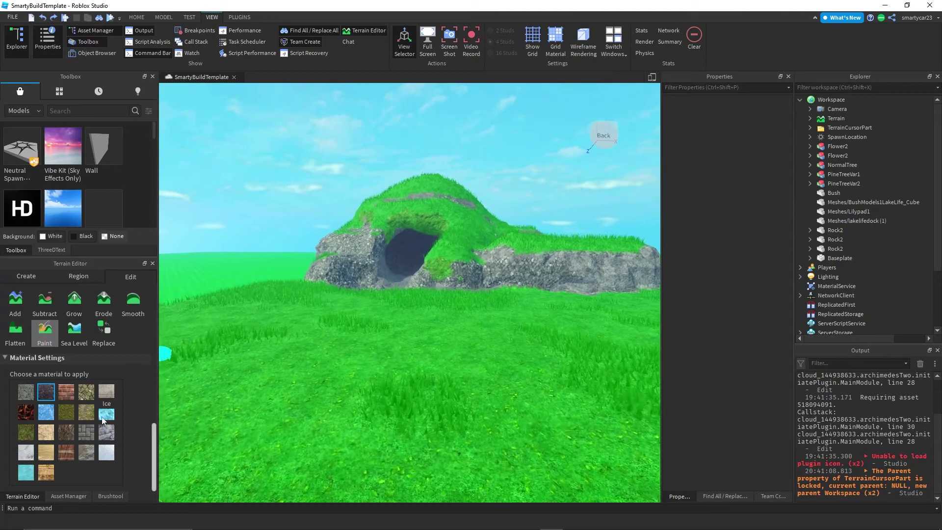
scroll(57, 417, "up", 3)
scroll(303, 320, "up", 5)
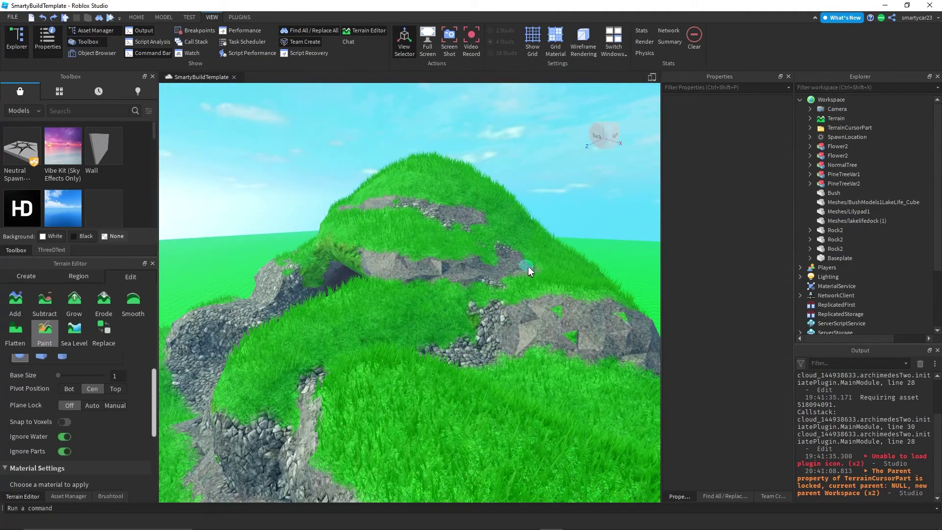
scroll(528, 266, "down", 5)
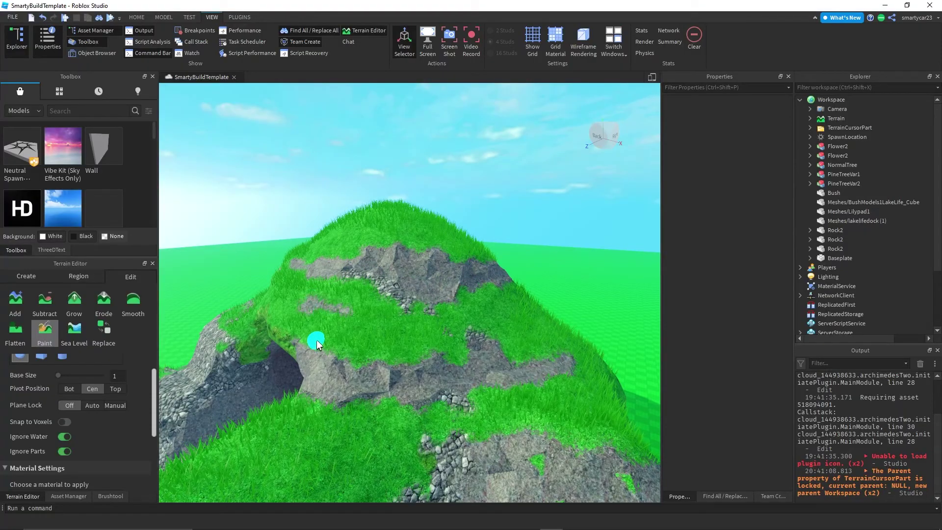
scroll(460, 341, "up", 4)
scroll(408, 287, "up", 3)
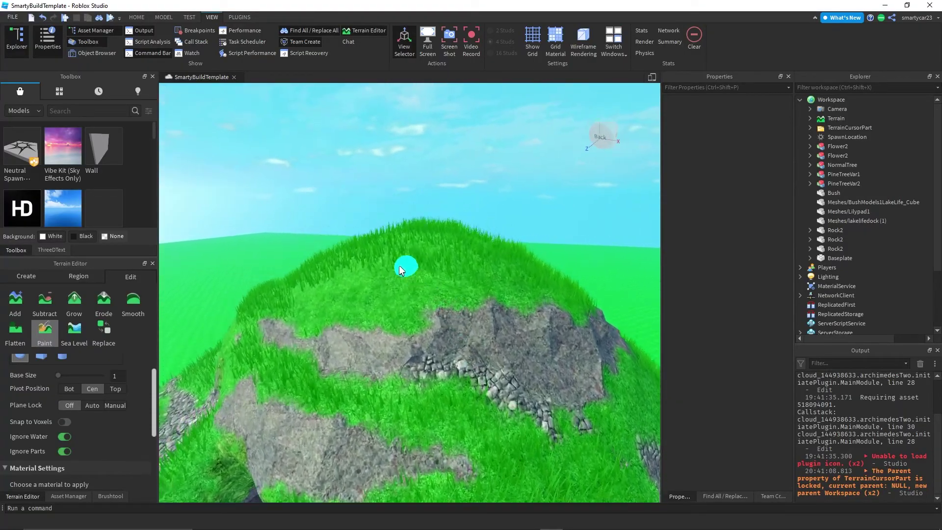
scroll(399, 265, "down", 3)
right_click_drag(360, 241, 162, 363)
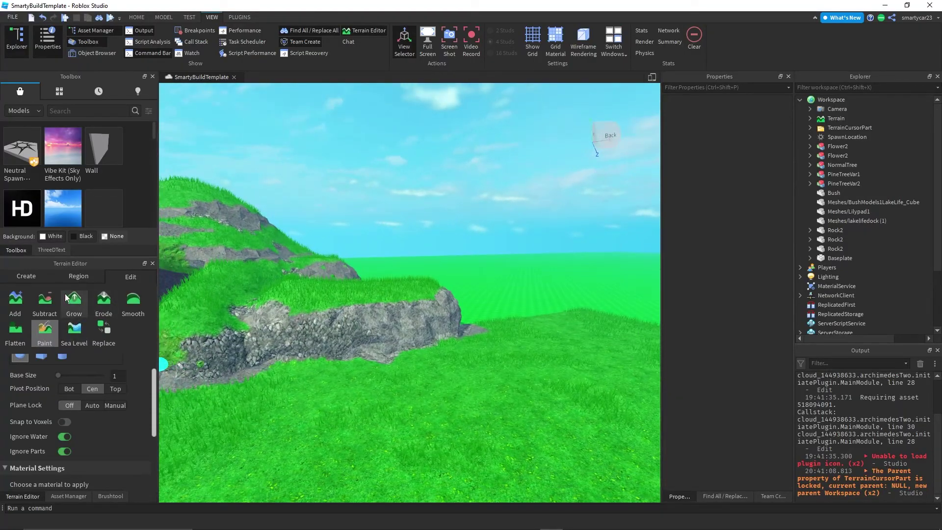
Paint patches of exposed rock across the bare grassy hill near the cave with the Paint brush at base size 1
left_click(70, 300)
scroll(70, 407, "down", 2)
right_click_drag(206, 402, 304, 392)
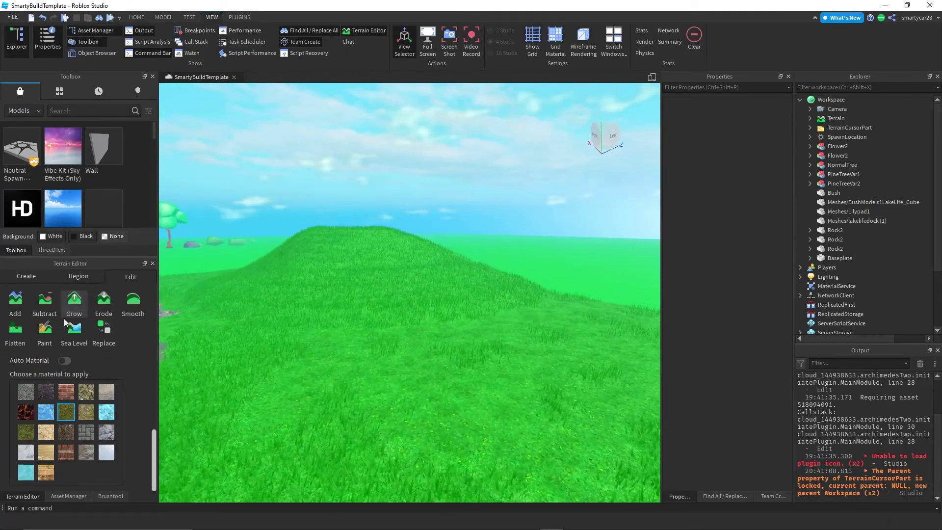
left_click(44, 329)
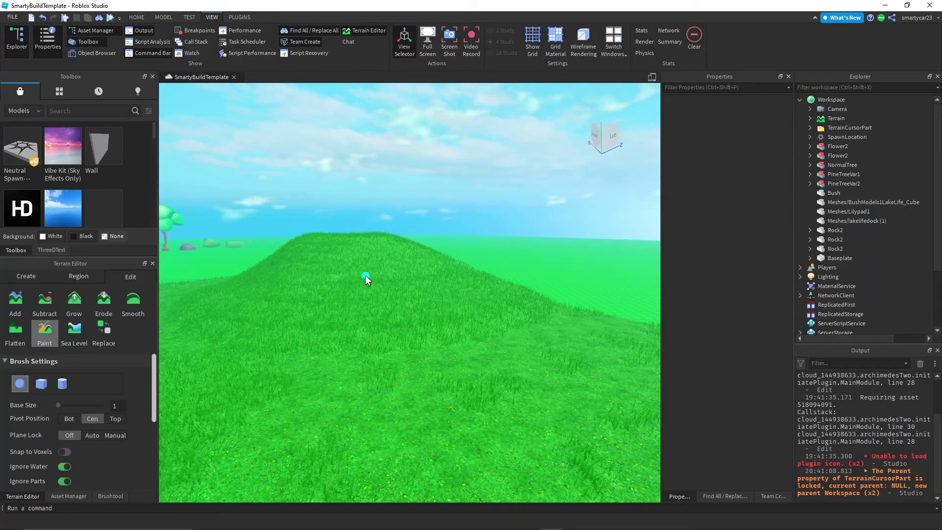
left_click_drag(377, 255, 454, 249)
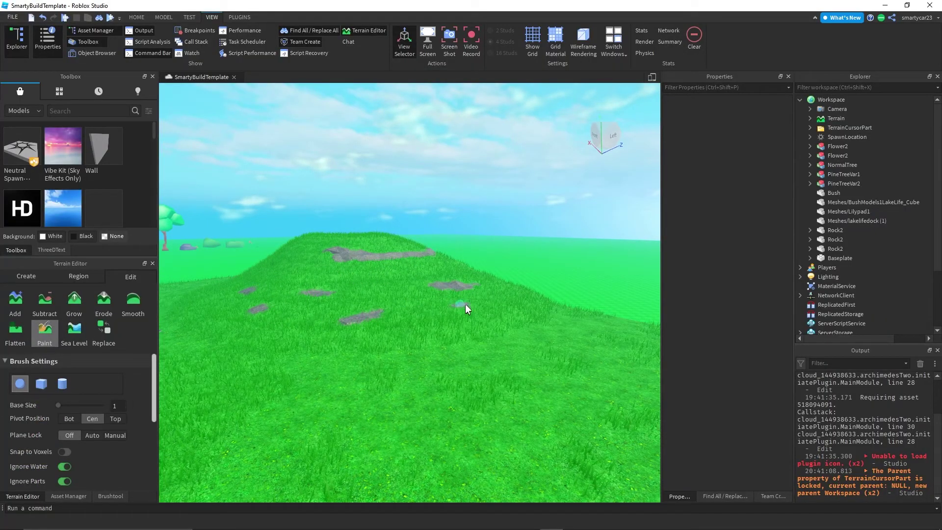
left_click_drag(300, 269, 279, 253)
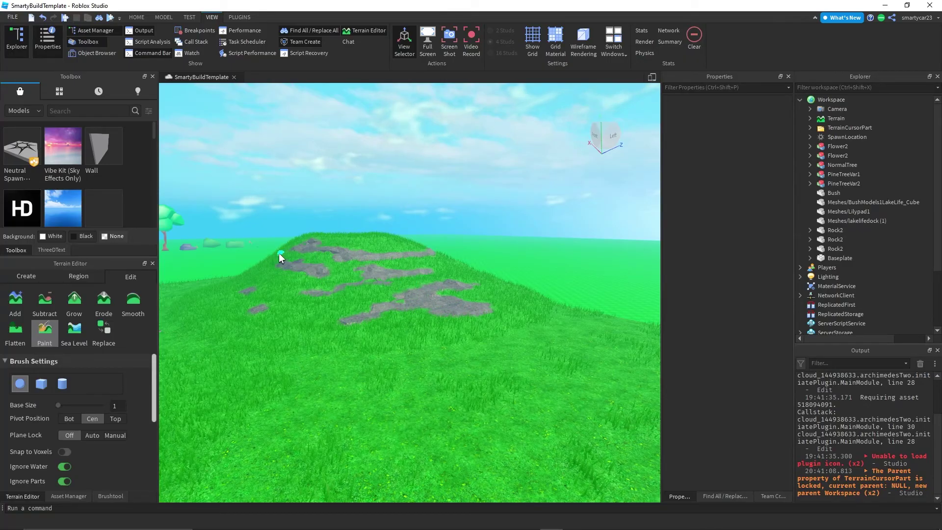
key("w")
key("a")
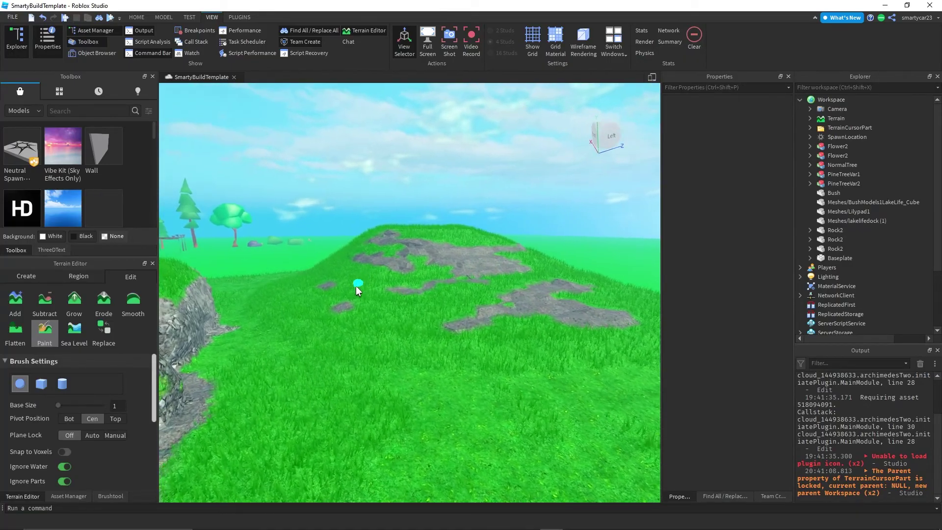
Carve a second opening through the cave's inner wall to the outside with the Erode tool at base size 6
mouse_move(595, 321)
right_mouse_down()
mouse_move(383, 263)
mouse_move(439, 344)
right_mouse_up()
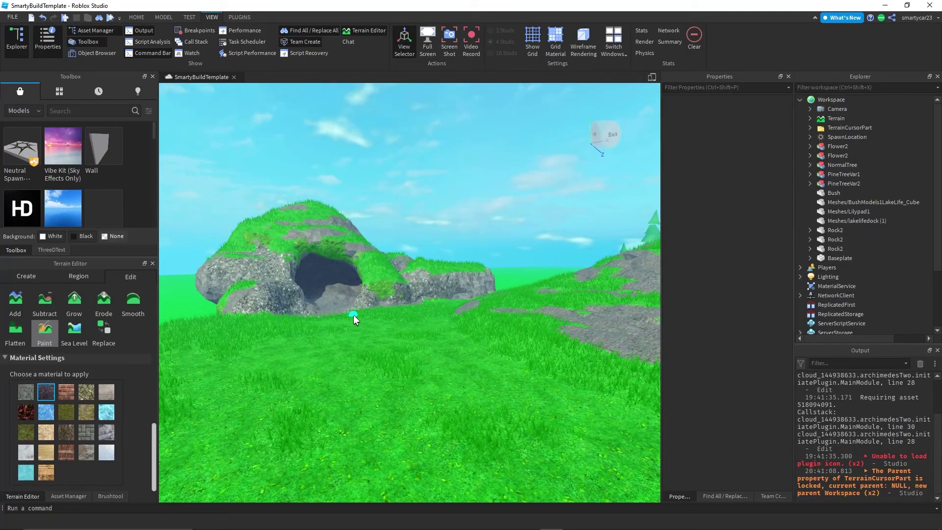
left_click(103, 301)
scroll(373, 279, "up", 3)
scroll(349, 275, "up", 8)
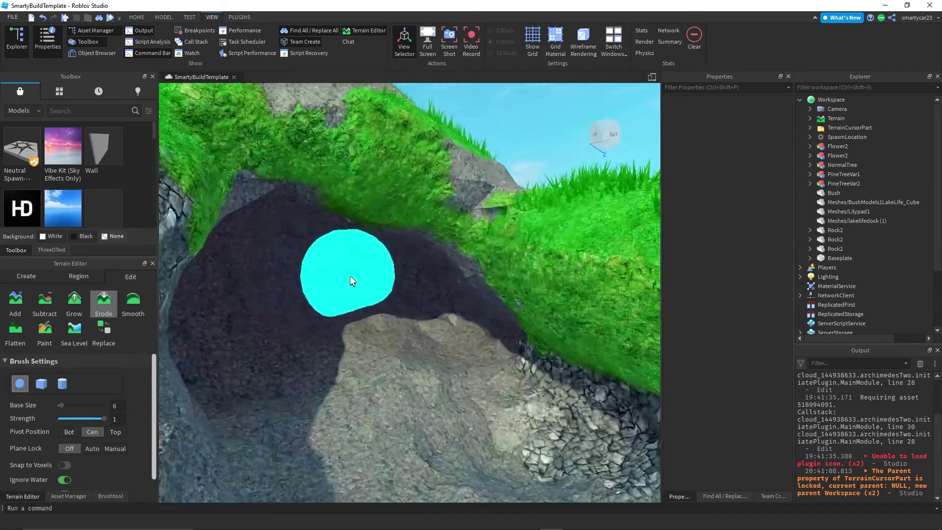
scroll(373, 278, "up", 2)
scroll(432, 267, "down", 6)
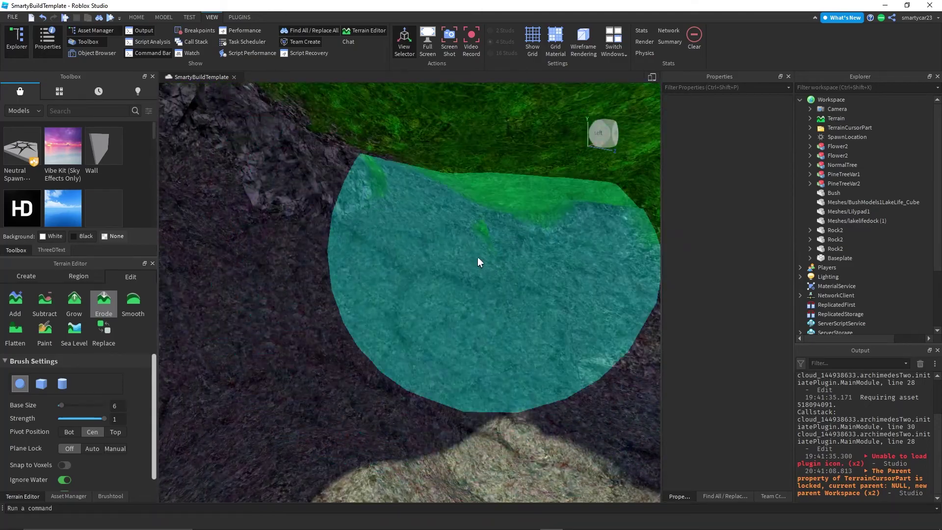
scroll(437, 181, "up", 5)
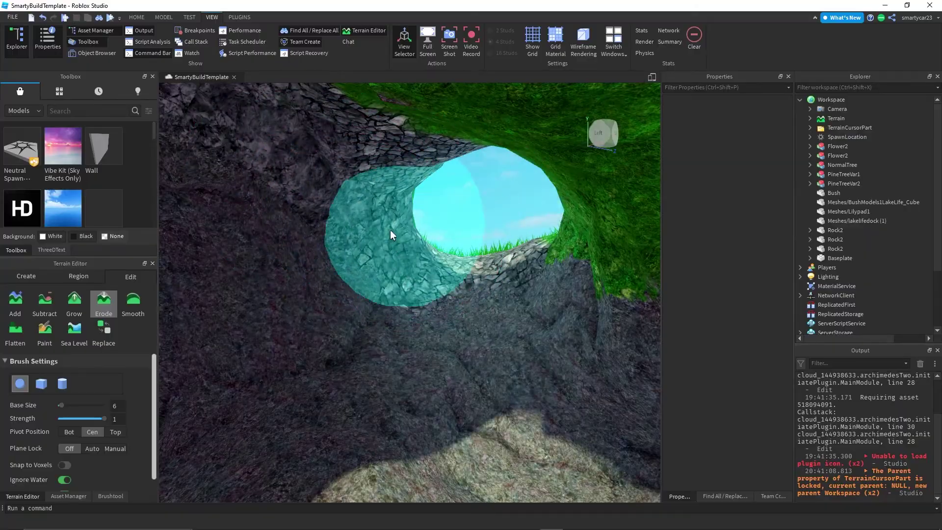
scroll(390, 230, "up", 4)
right_click_drag(482, 283, 475, 292)
scroll(387, 313, "up", 8)
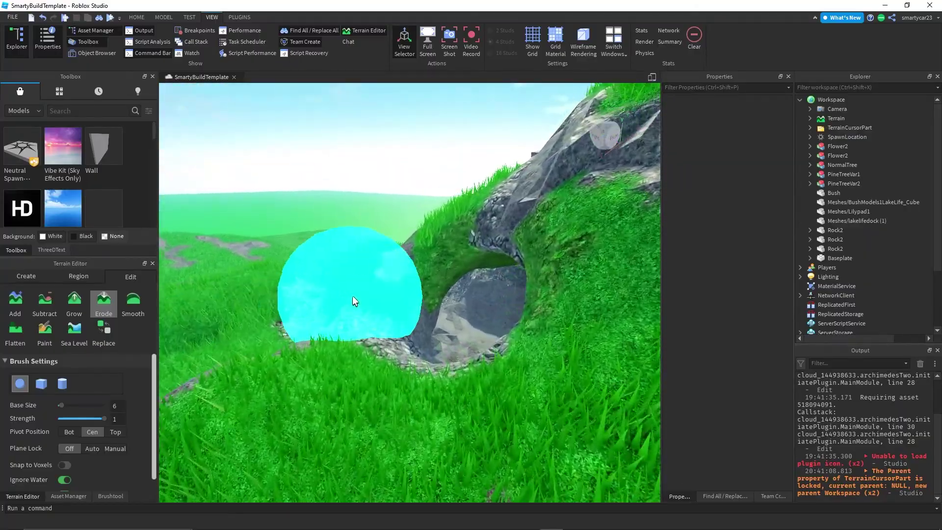
Paint Rock material around the rim of the new cave opening and over the adjoining hillside
left_click(44, 333)
left_click(107, 431)
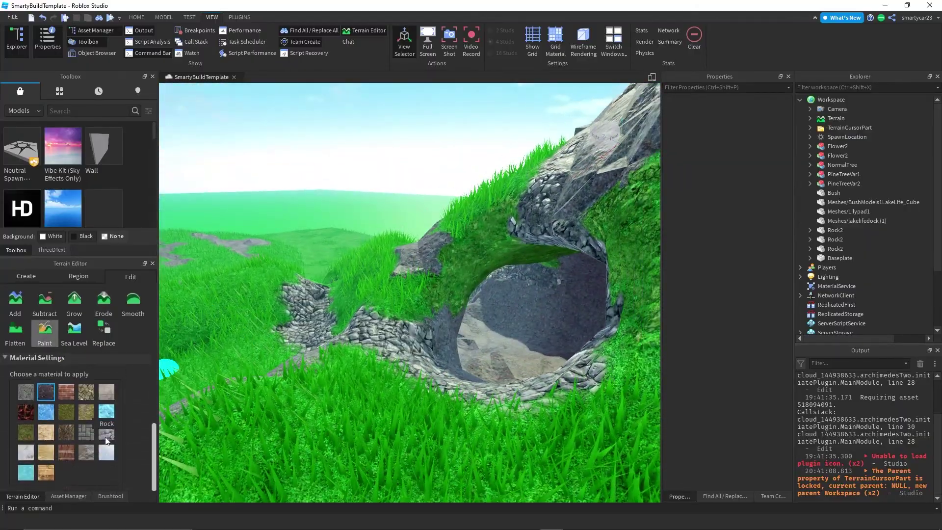
left_click_drag(422, 322, 490, 263)
scroll(539, 257, "down", 6)
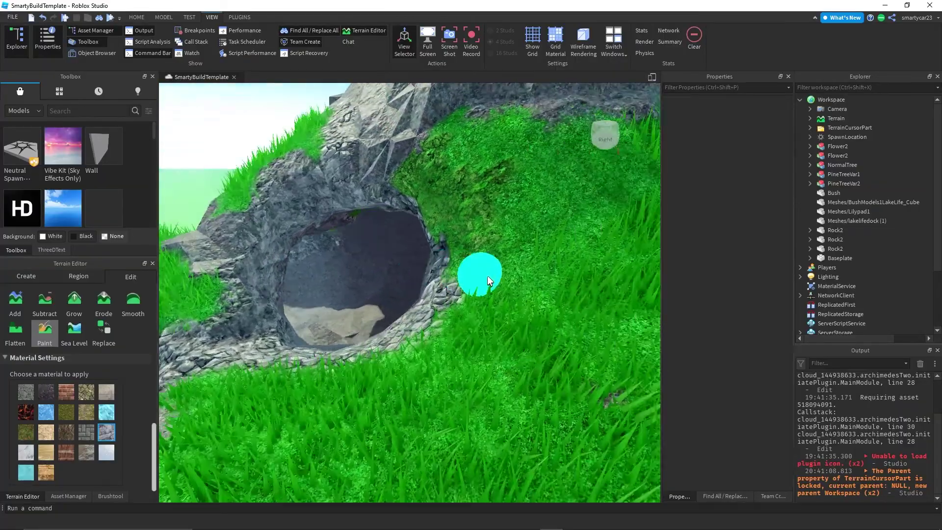
scroll(425, 325, "up", 3)
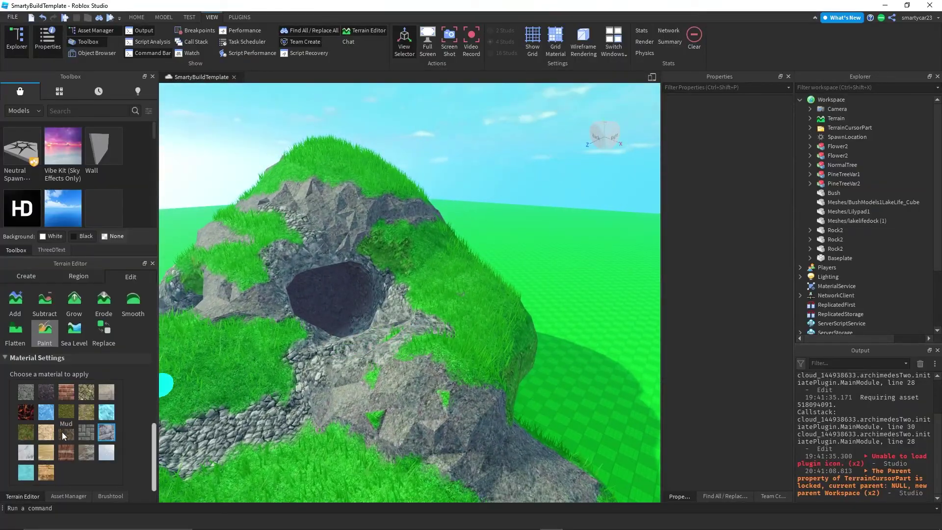
Paint a Sandstone path from the new cave opening down the back slope of the hill
left_click(67, 452)
mouse_move(313, 358)
left_mouse_down()
mouse_move(404, 337)
mouse_move(358, 407)
mouse_move(408, 361)
mouse_move(466, 456)
left_mouse_up()
scroll(381, 360, "down", 4)
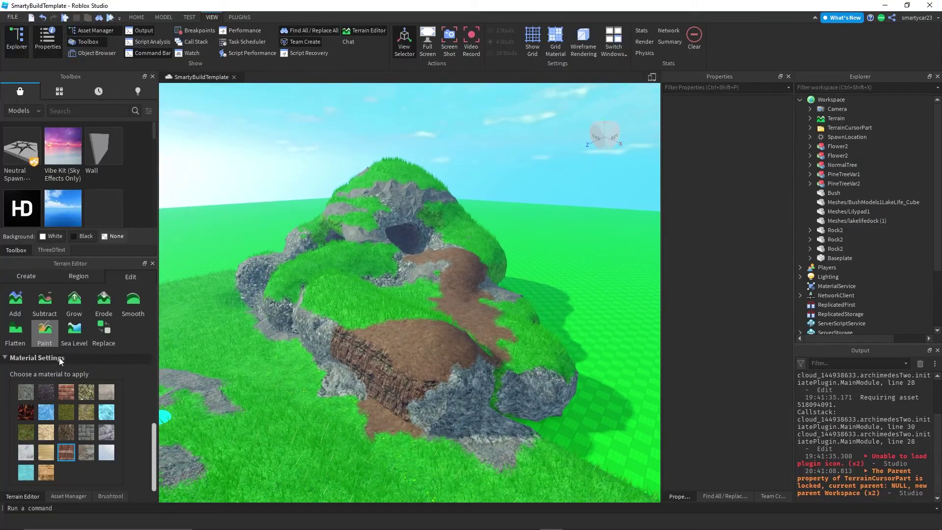
Reshape the lower slope with the Flatten tool and extend the Sandstone path down to the grass at base size 1
left_click(16, 331)
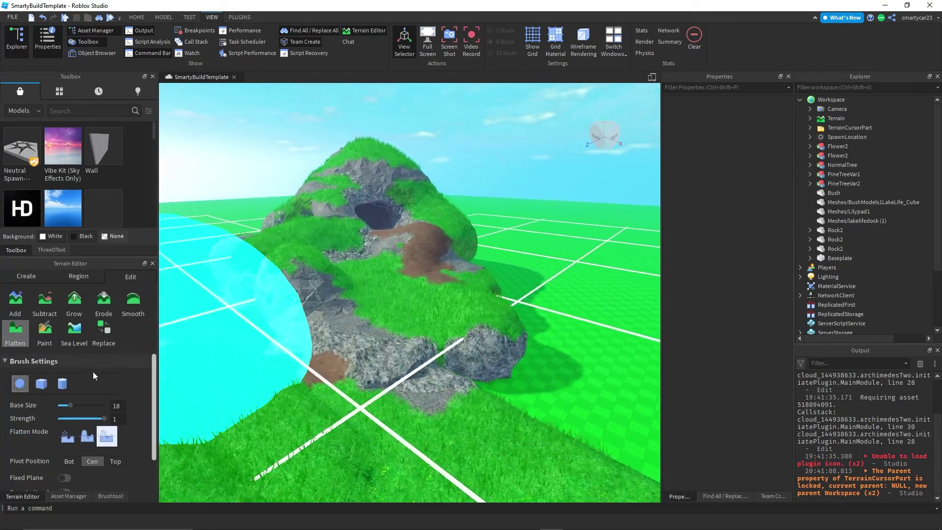
left_click(45, 331)
mouse_move(370, 372)
left_mouse_down()
mouse_move(392, 337)
mouse_move(443, 295)
left_mouse_up()
scroll(409, 332, "down", 4)
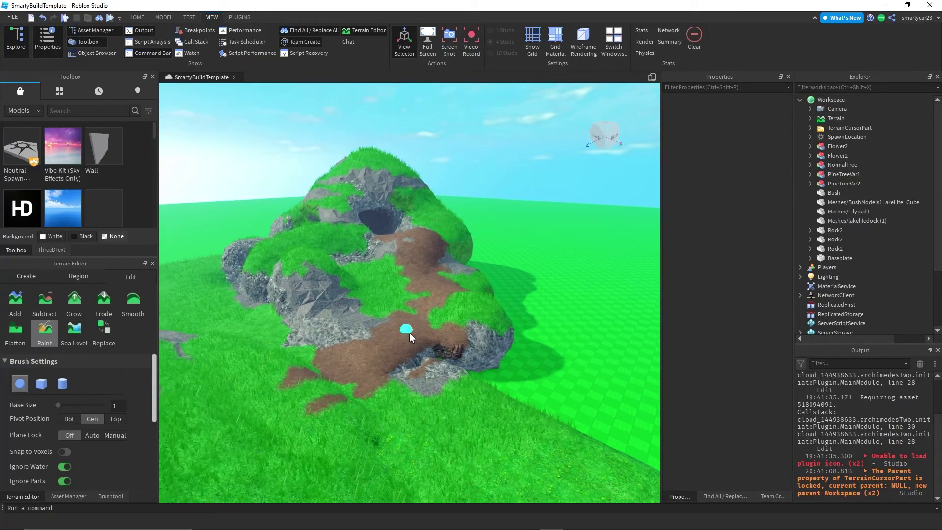